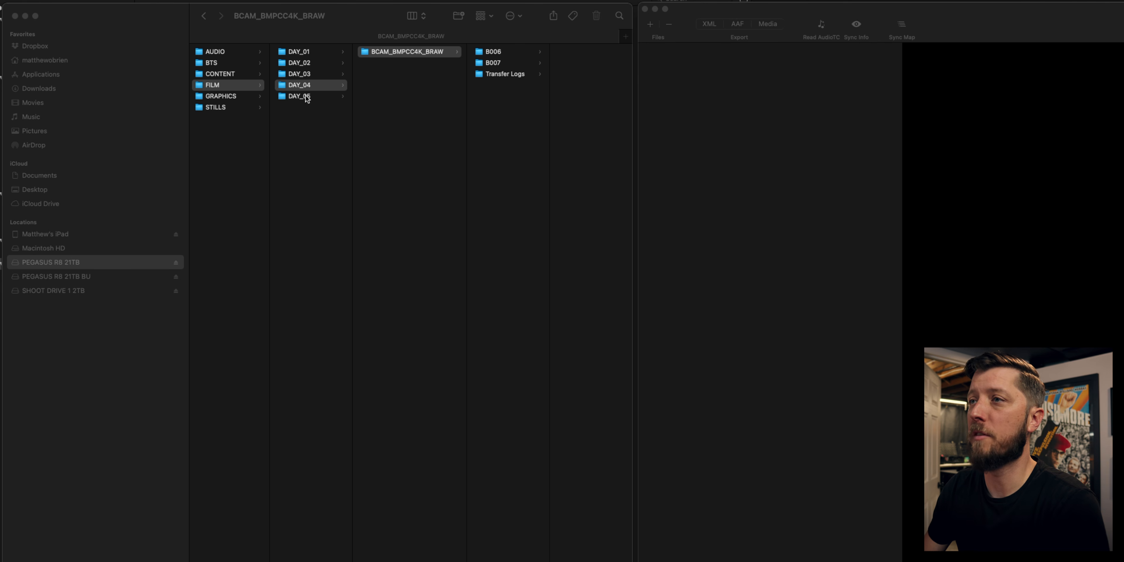
Add all B006 proxy clips, C001 to C033, from the DAY_04 film folder's B006 Proxies to Tentacle Sync Studio.
left_click(365, 53)
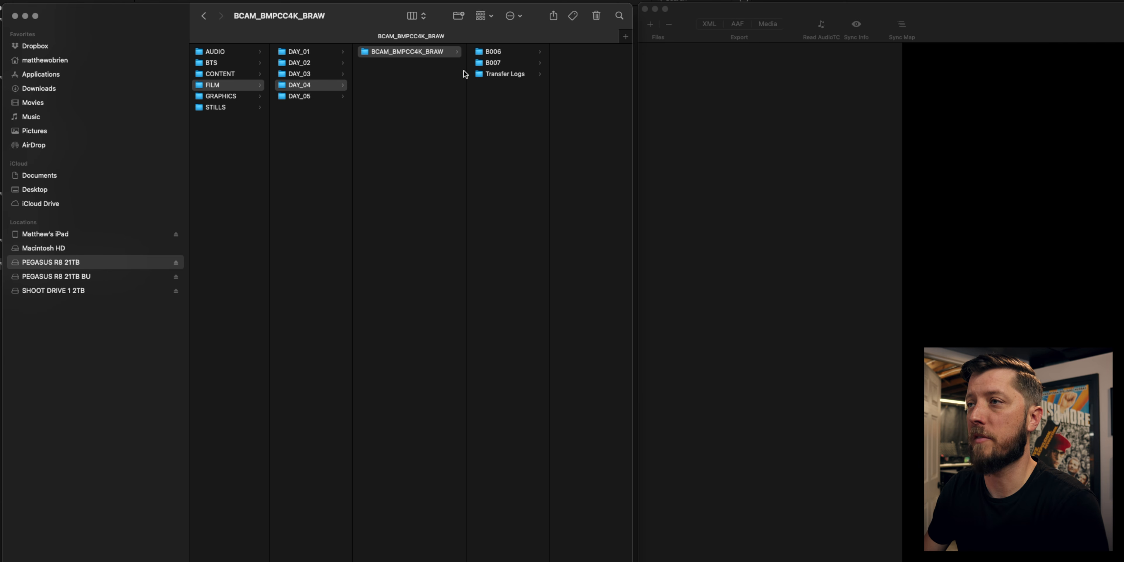
left_click(481, 53)
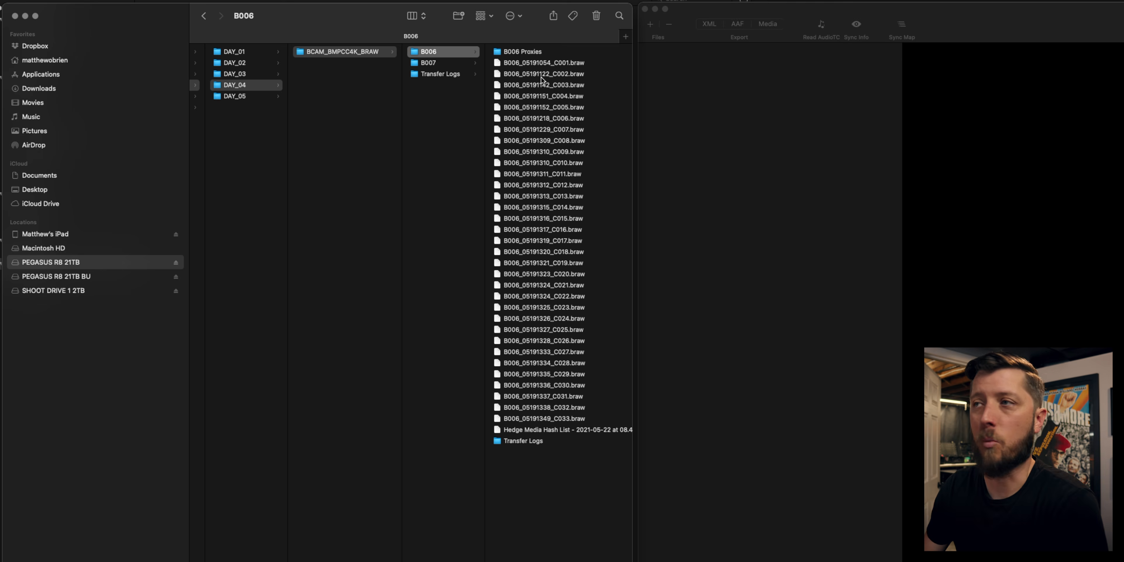
left_click(513, 51)
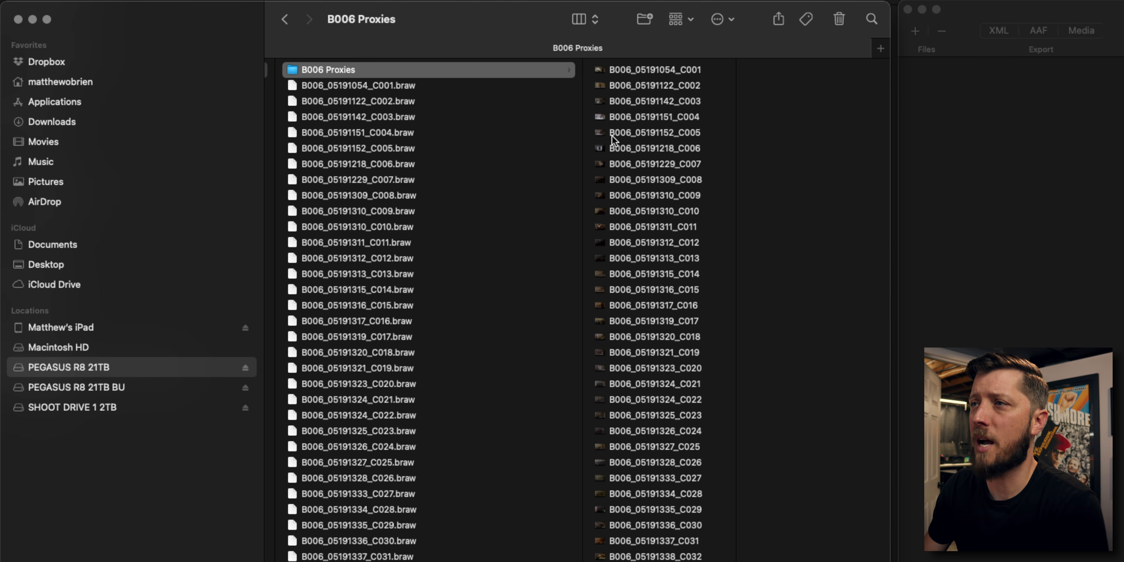
left_click(647, 69)
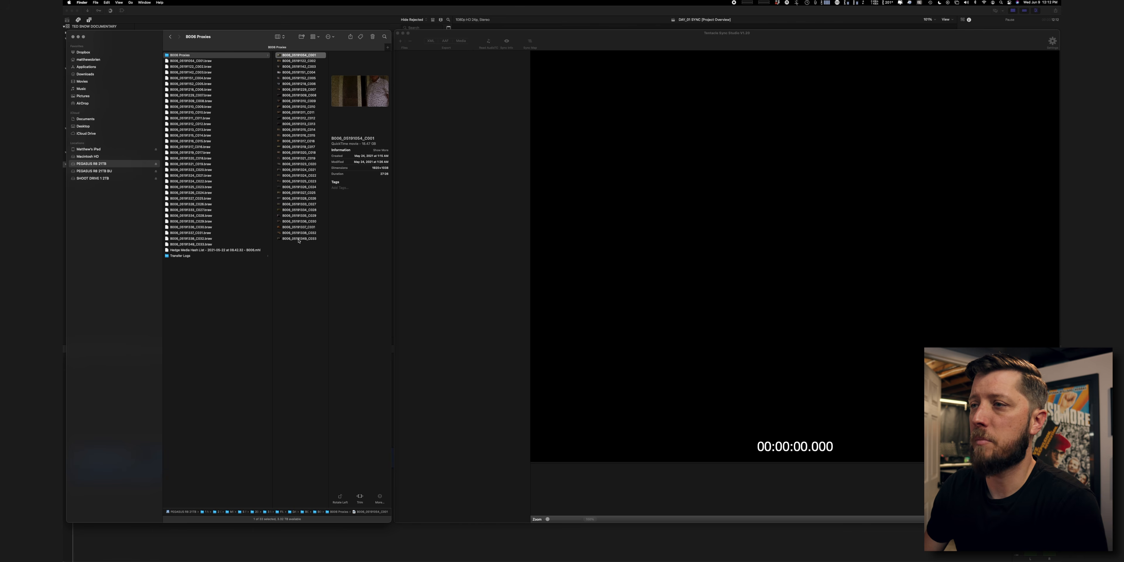
left_click(298, 239, "shift")
left_click_drag(295, 178, 459, 220)
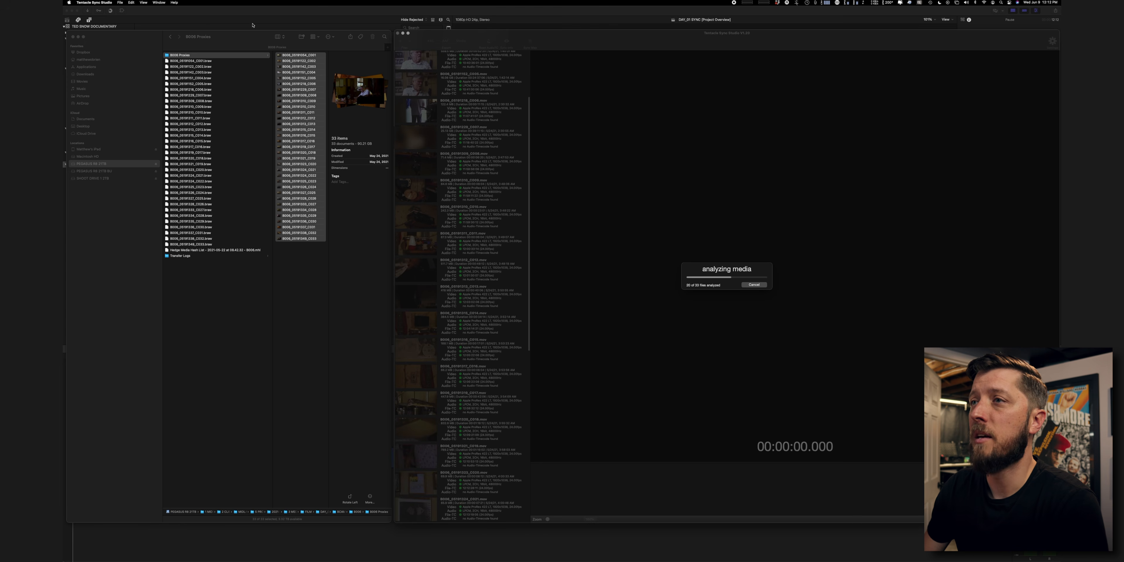
Open the 21Y05M20 recording folder in the project's AUDIO, 2 LOCATION, DAY_04 folder.
scroll(247, 108, "left", 10)
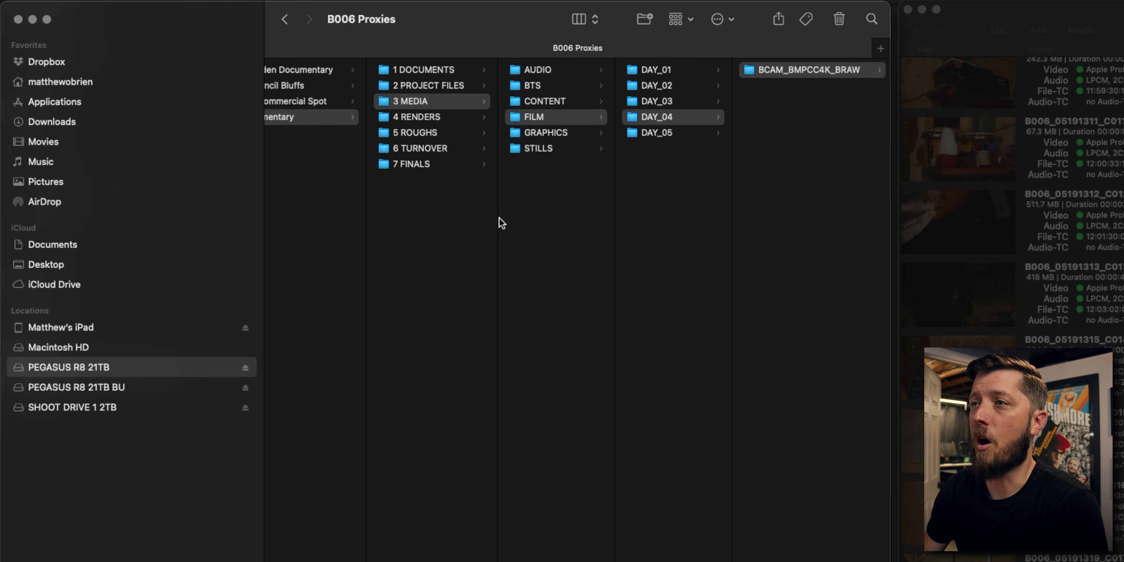
scroll(499, 217, "left", 3)
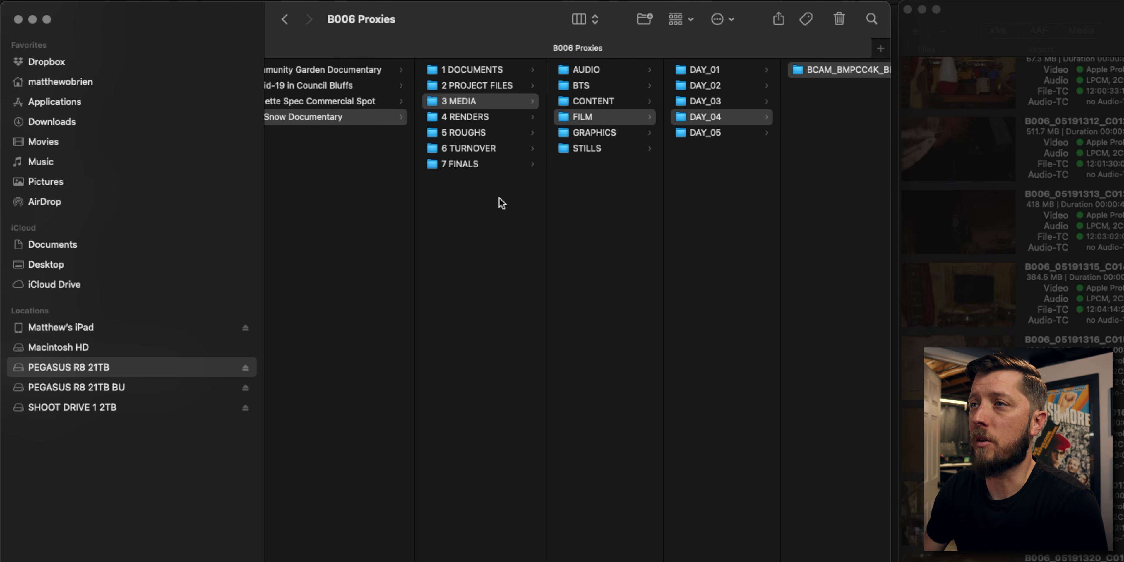
left_click(587, 70)
left_click(697, 81)
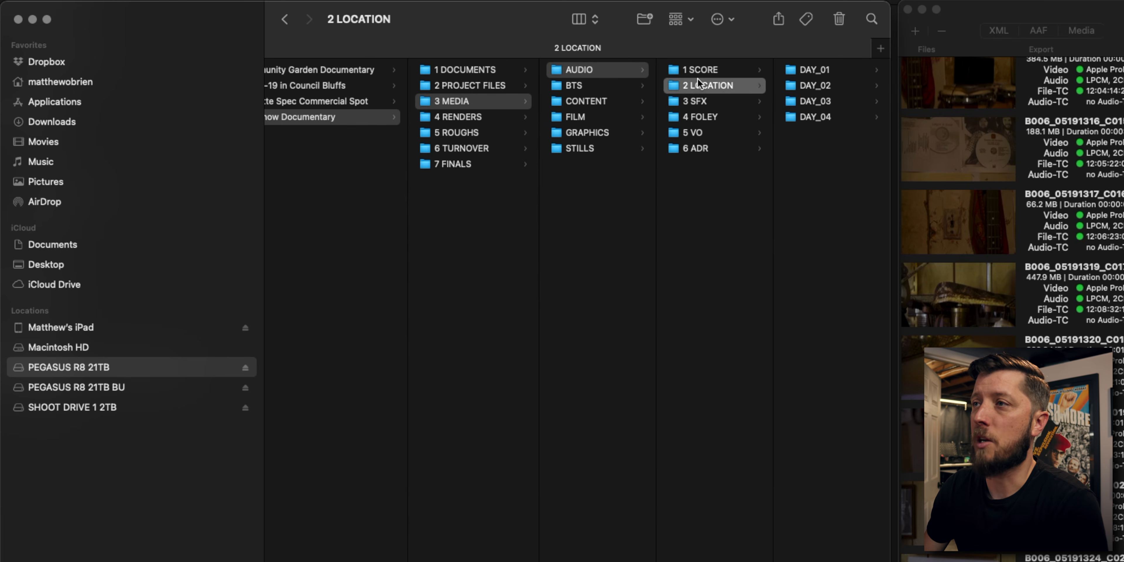
left_click(795, 114)
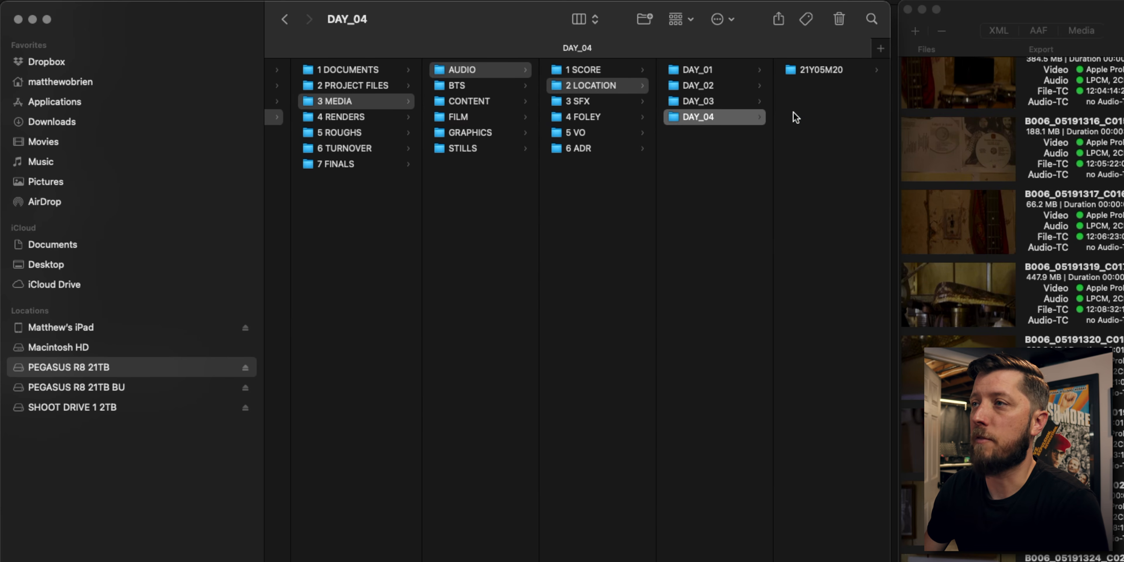
left_click(819, 66)
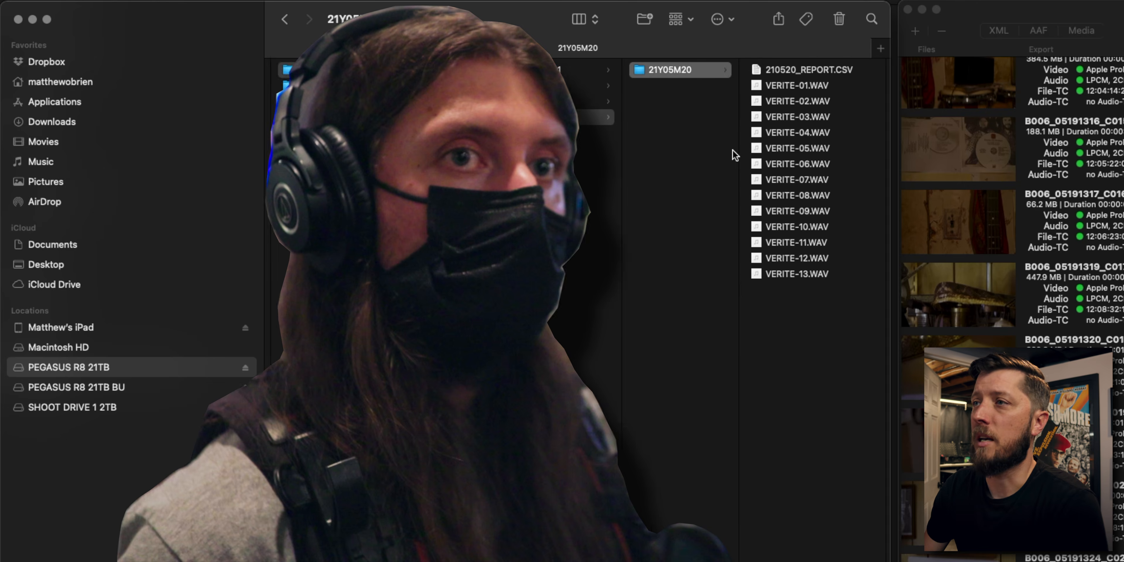
Add the recordings VERITE-01.WAV through VERITE-13.WAV to Tentacle Sync Studio's file list.
left_click(787, 86)
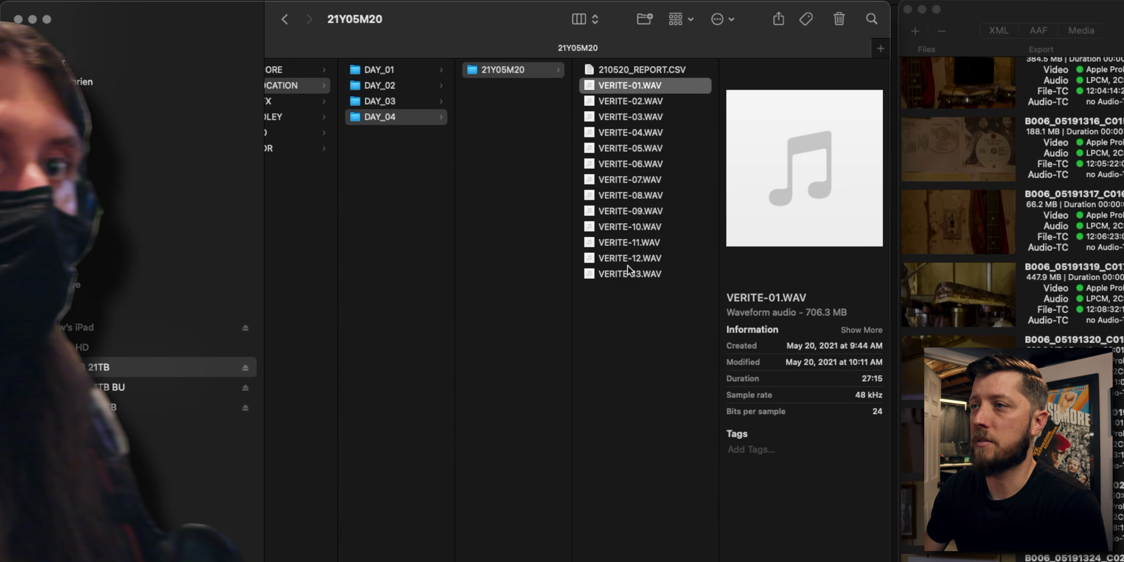
left_click(627, 266, "shift")
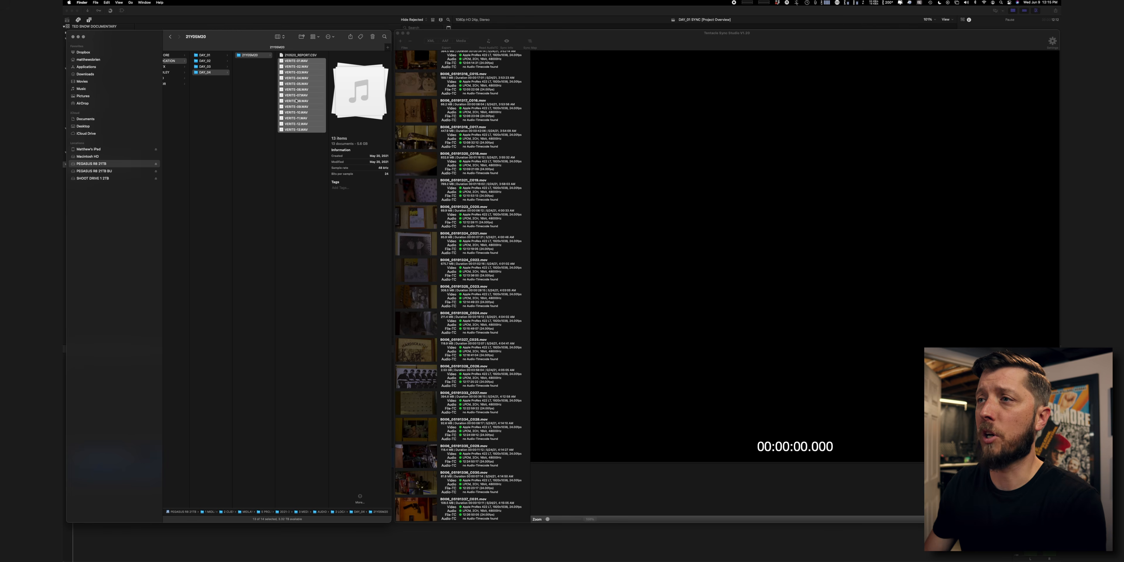
left_click_drag(292, 91, 461, 167)
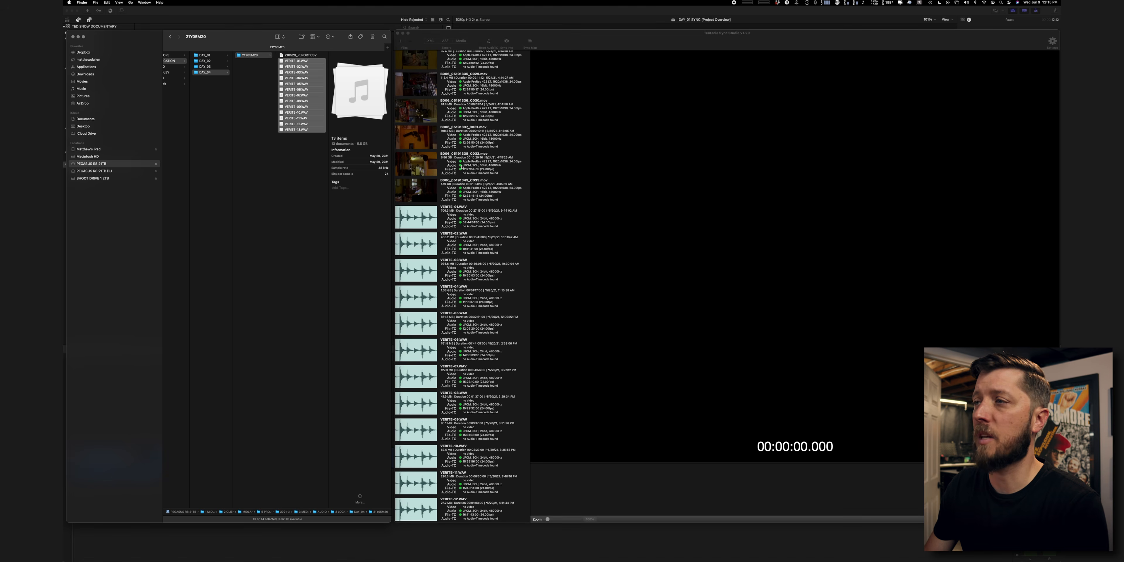
Generate the Sync Map timeline for the added B006 proxy clips and VERITE audio recordings.
scroll(461, 166, "up", 10)
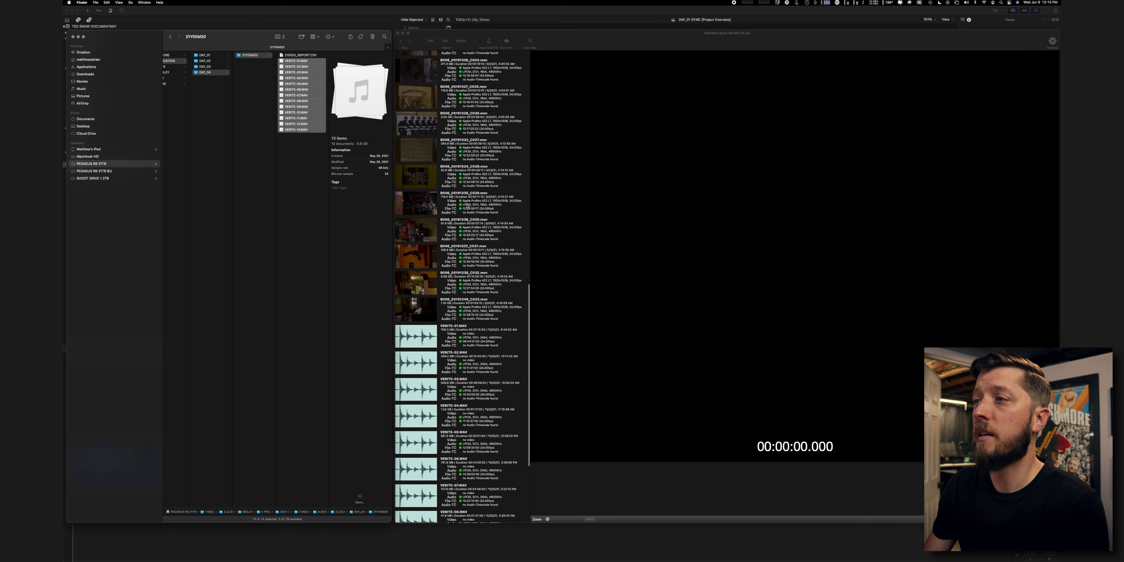
scroll(464, 115, "up", 10)
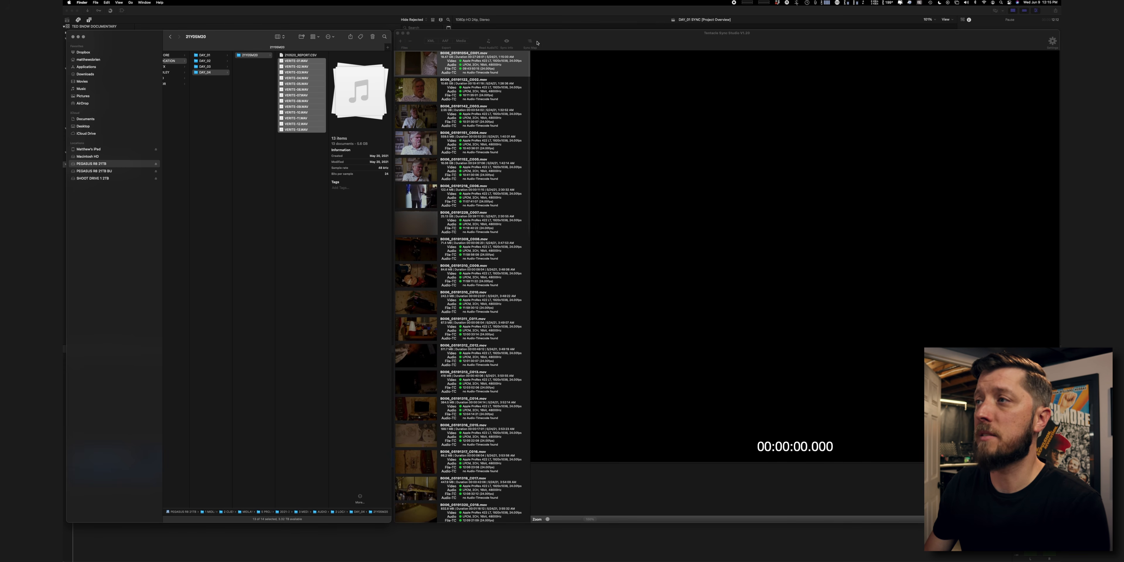
left_click(563, 40)
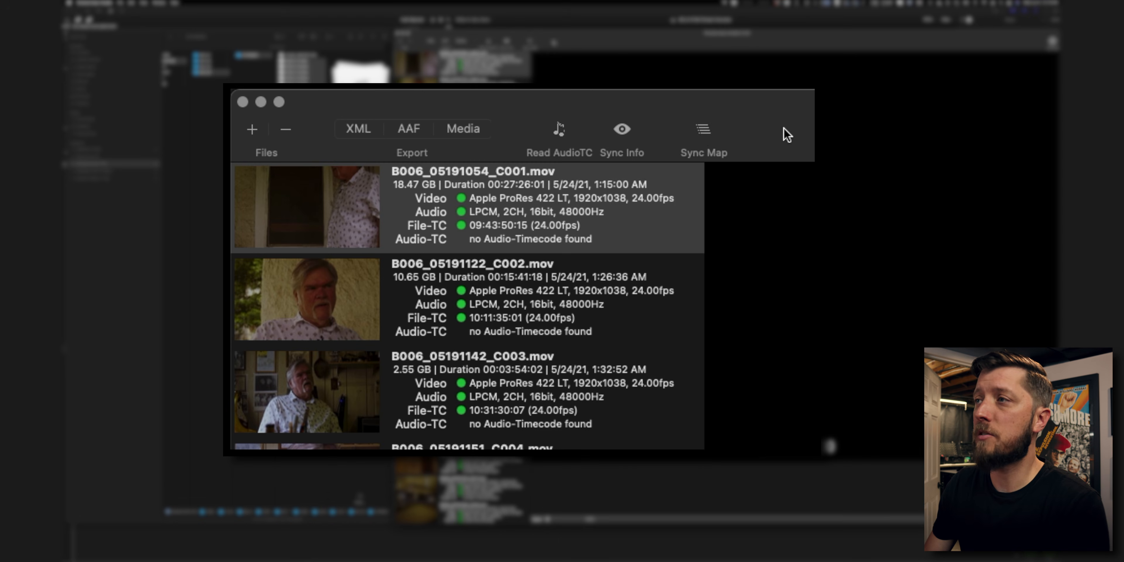
left_click(703, 131)
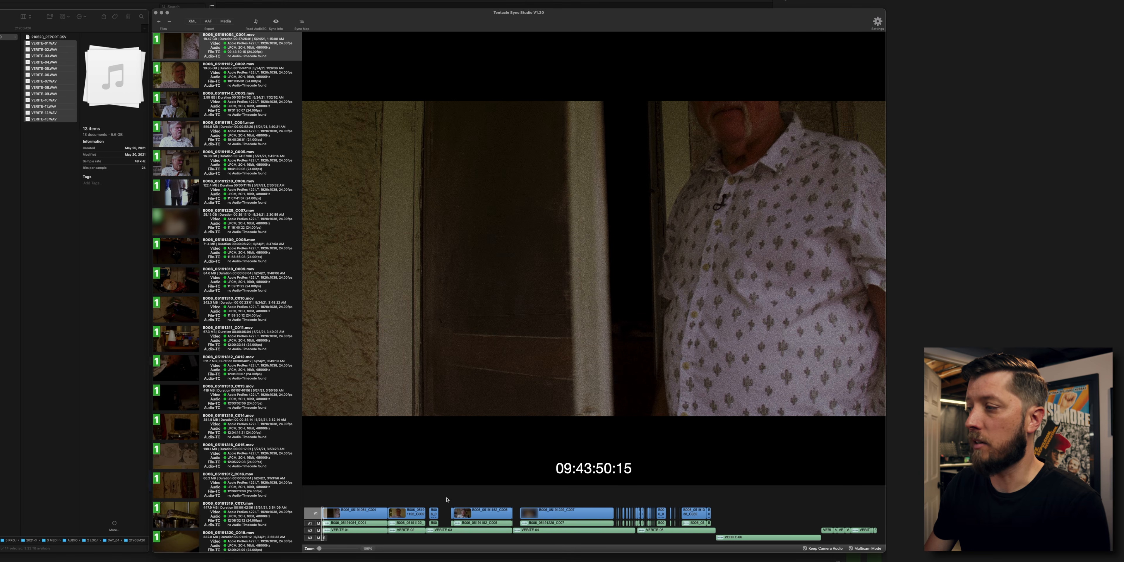
left_click(378, 493)
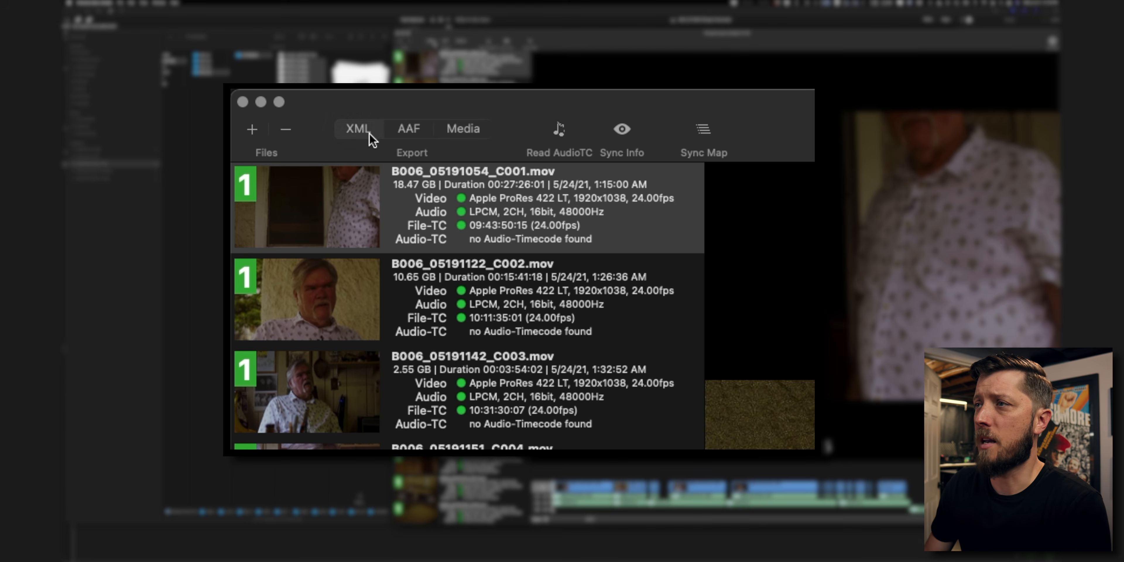
Export the synced timeline as a Final Cut Pro X XML named DAY_04 SYNC in the TENTACLE SYNC folder.
left_click(431, 41)
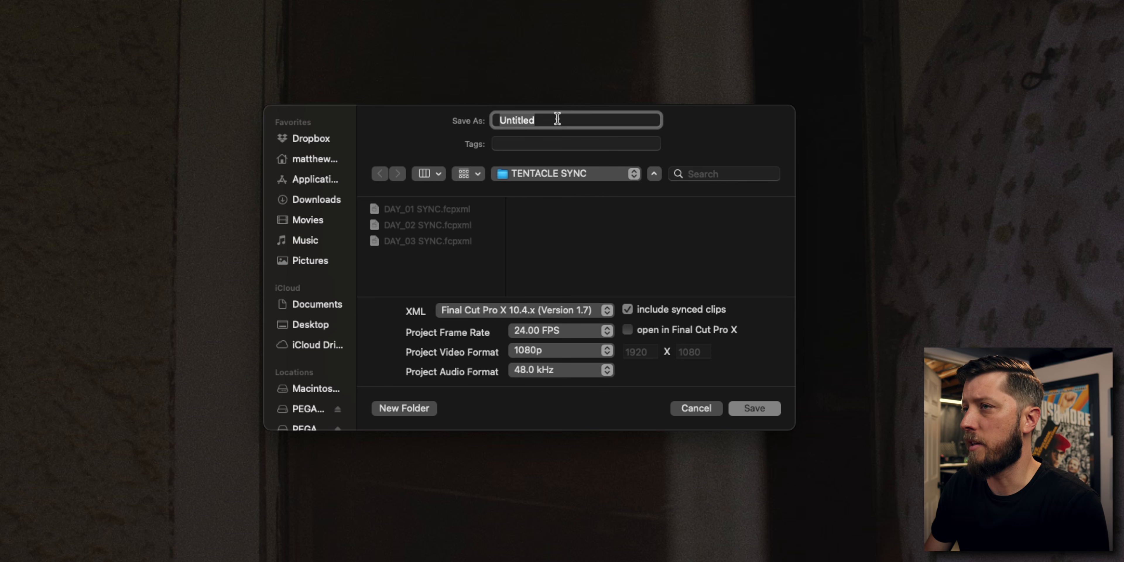
type("DAY_04 SYNC")
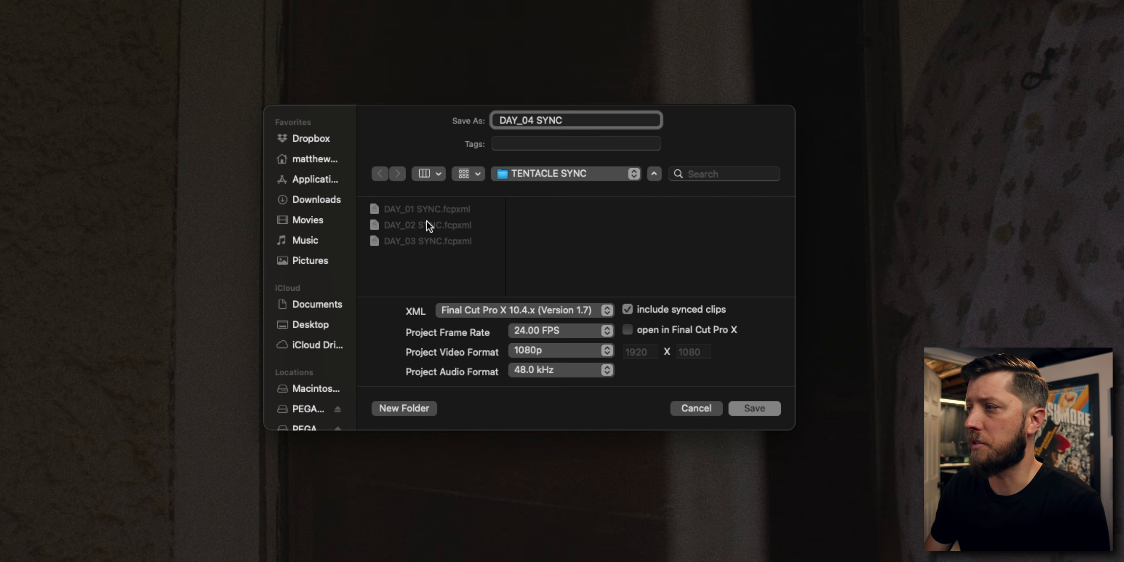
left_click(753, 408)
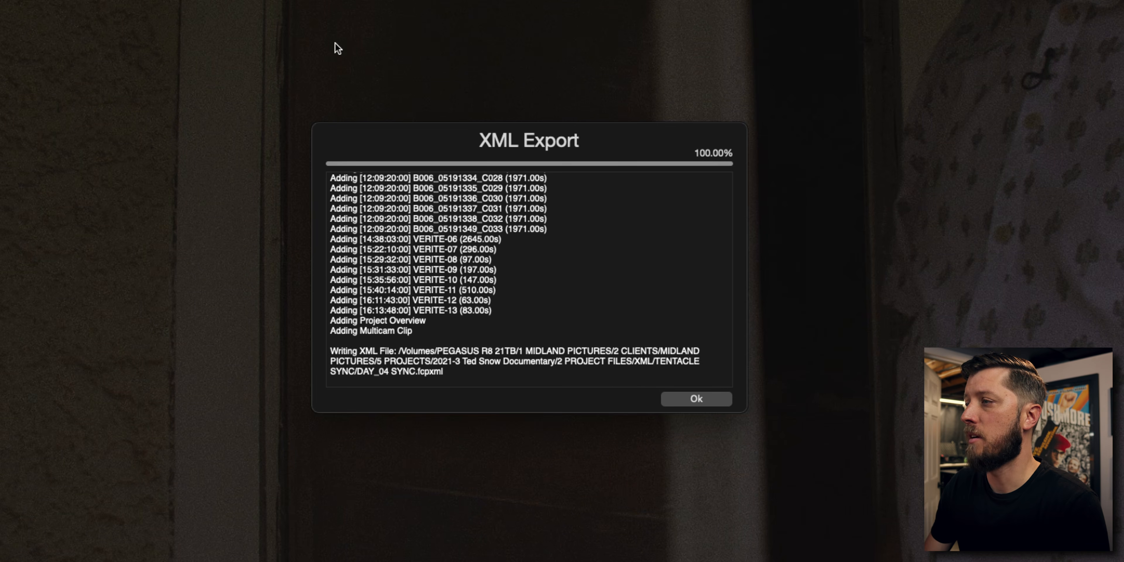
left_click(676, 397)
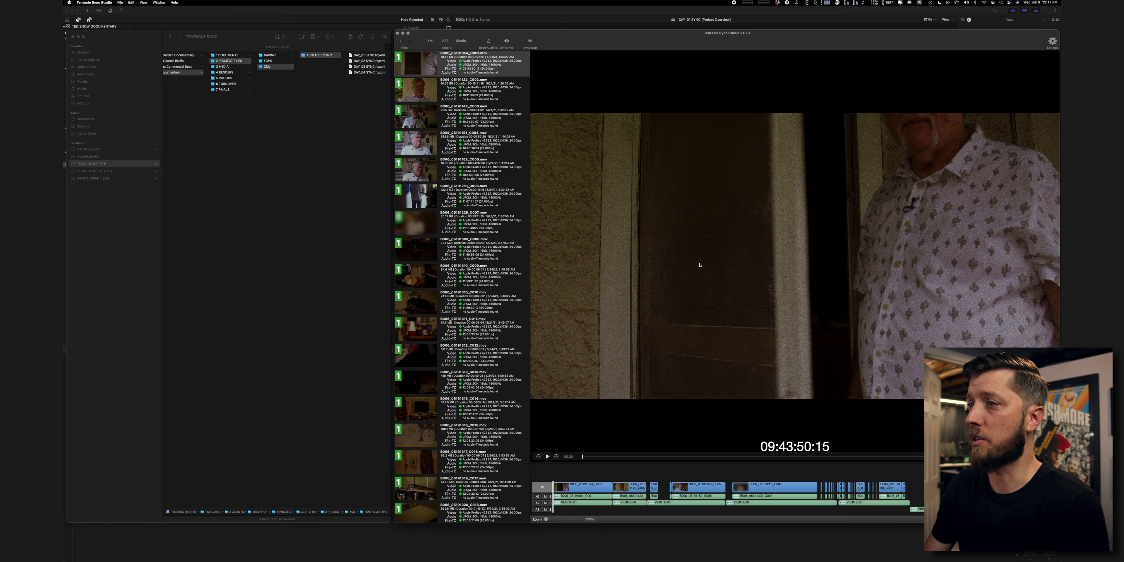
Switch to Final Cut Pro and import DAY_04 SYNC.fcpxml from the TENTACLE SYNC folder into the documentary library.
key("super+Tab")
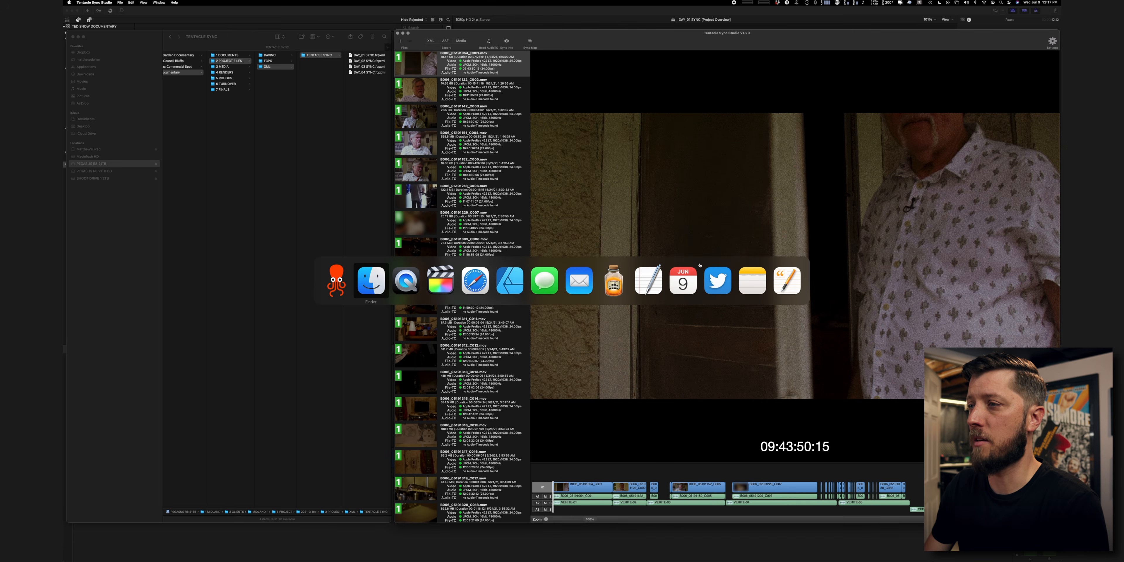
key("super+Tab")
key("super+Tab")
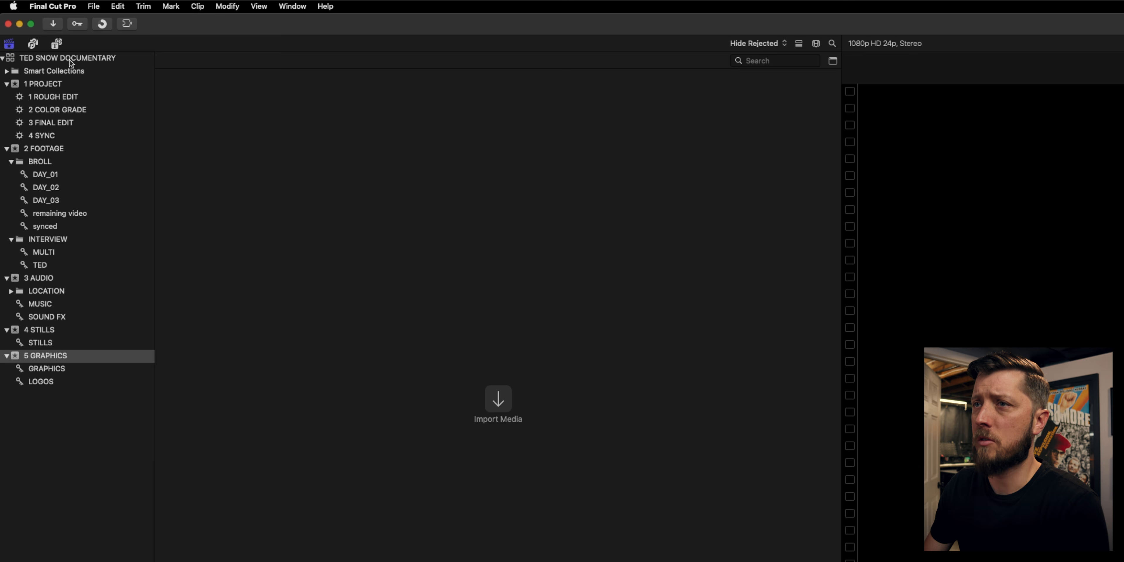
left_click(94, 26)
left_click(94, 5)
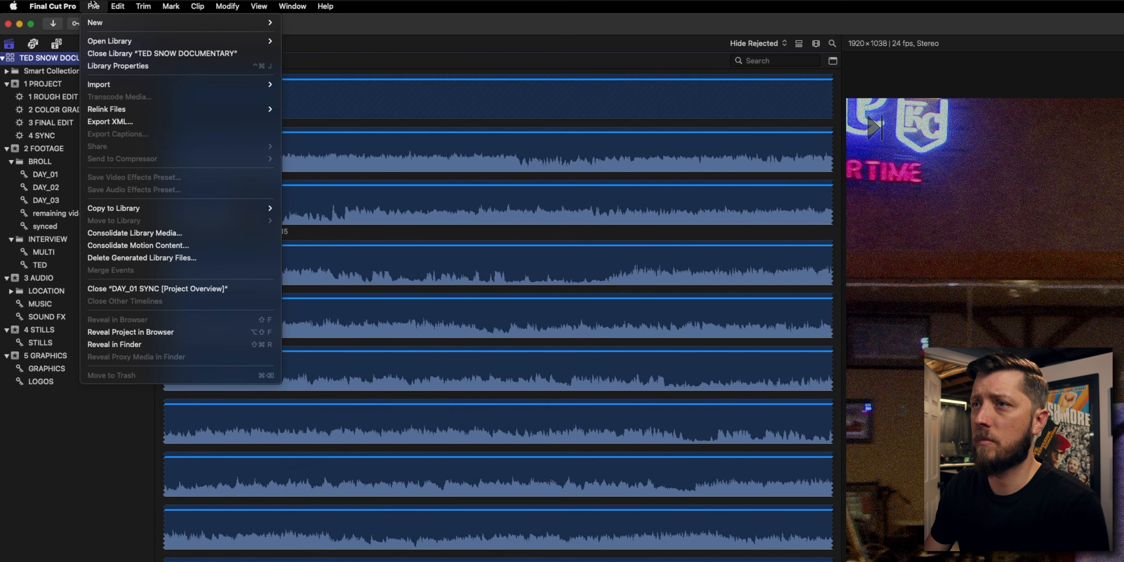
mouse_move(113, 89)
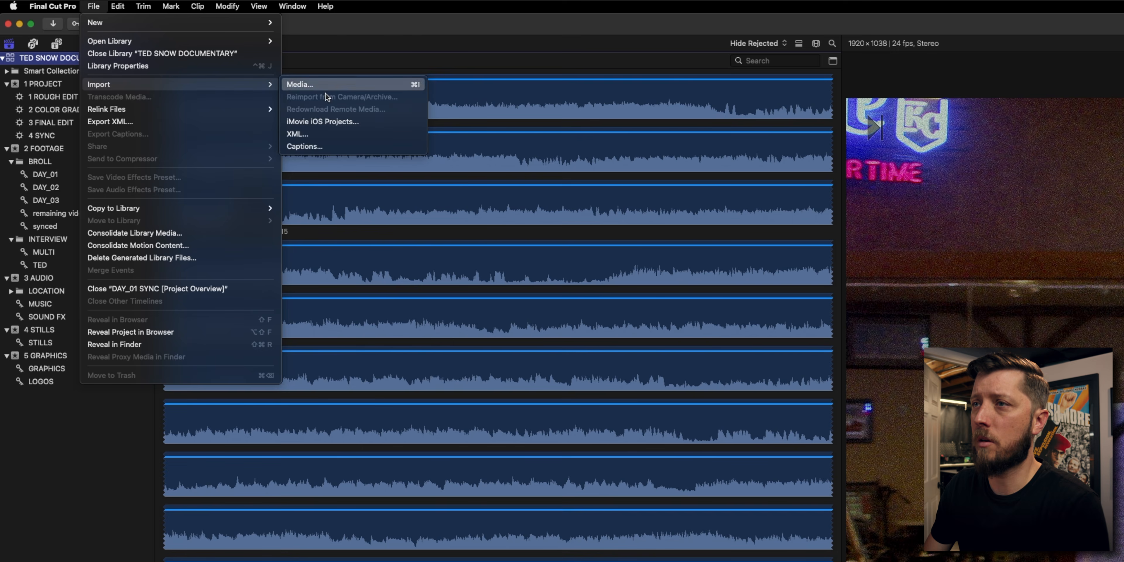
left_click(304, 146)
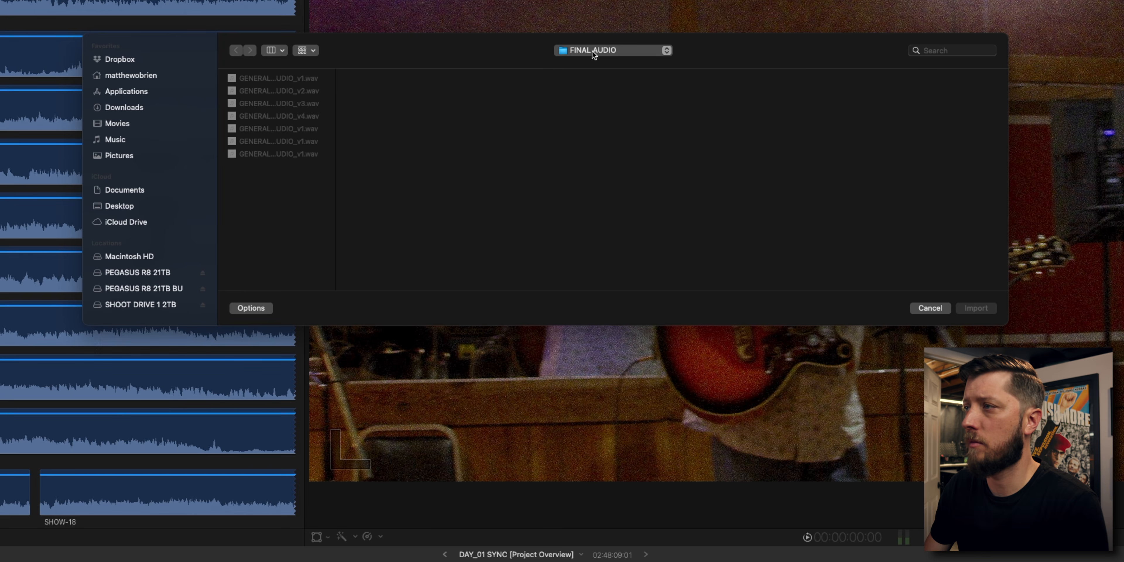
left_click(697, 152)
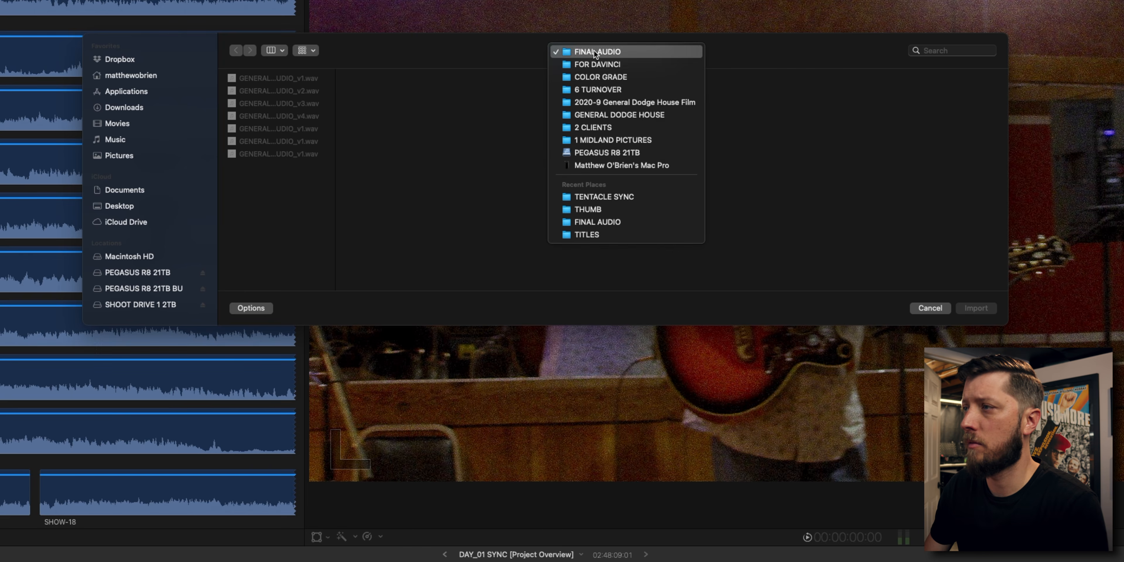
left_click(603, 196)
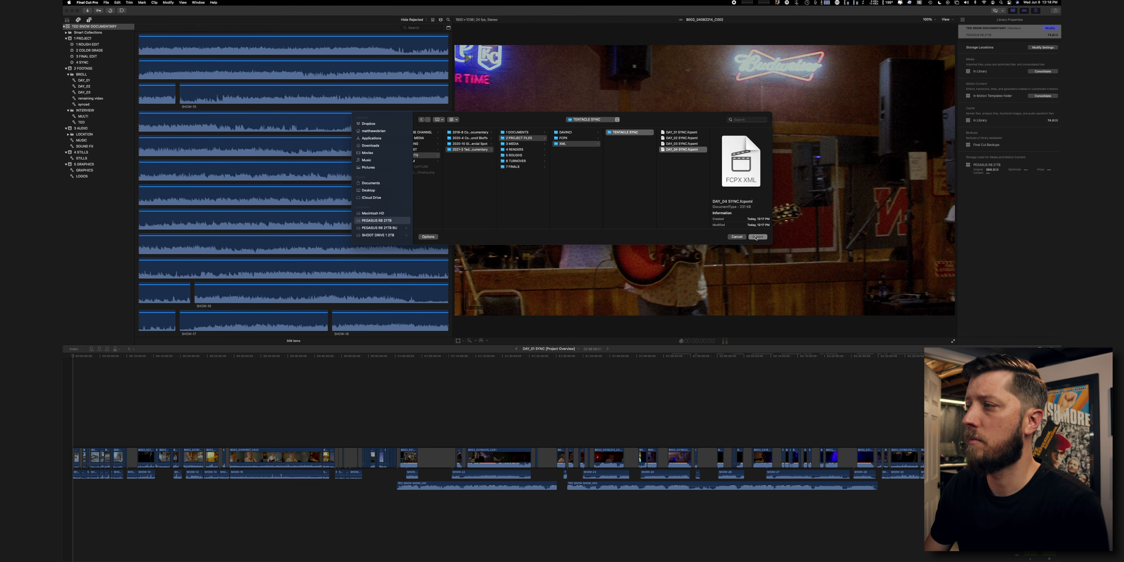
left_click(975, 307)
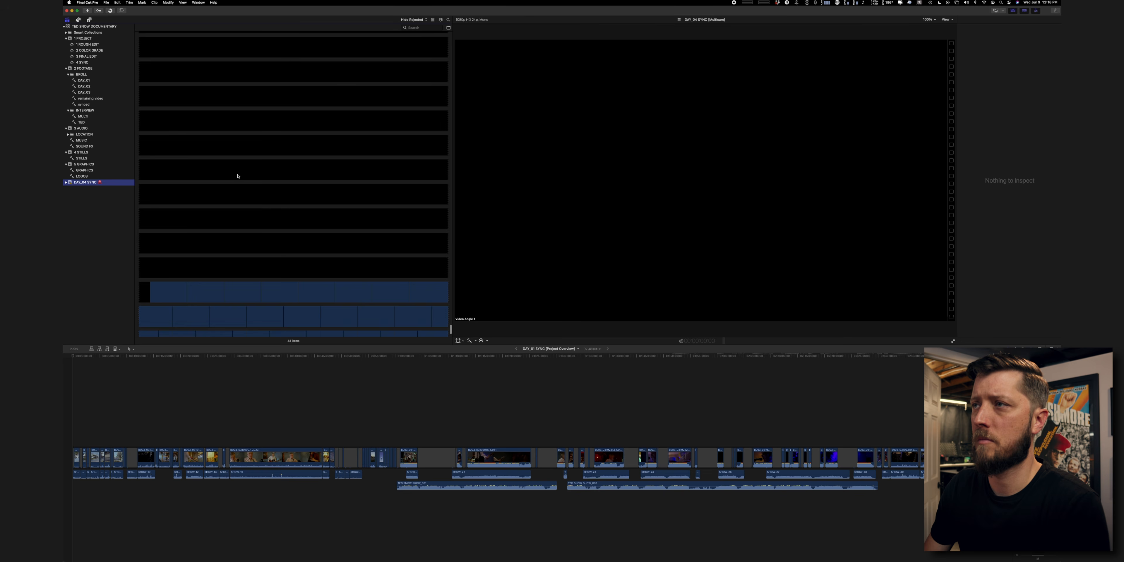
Shorten the browser filmstrips so that every clip in the DAY_04 SYNC event shows as a single thumbnail.
left_click(440, 19)
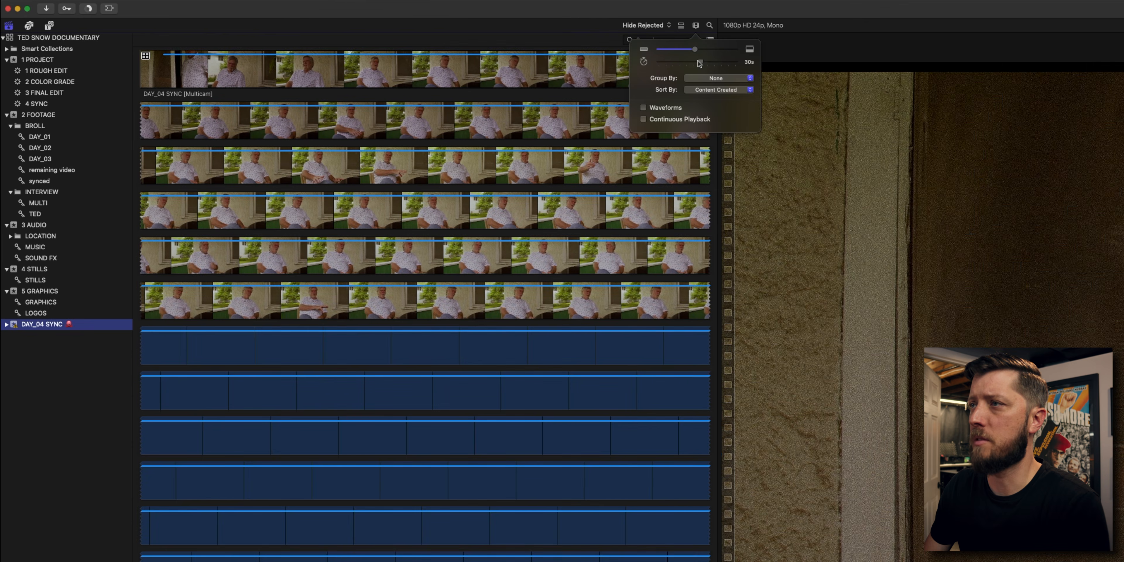
left_click_drag(699, 64, 630, 65)
left_click(695, 25)
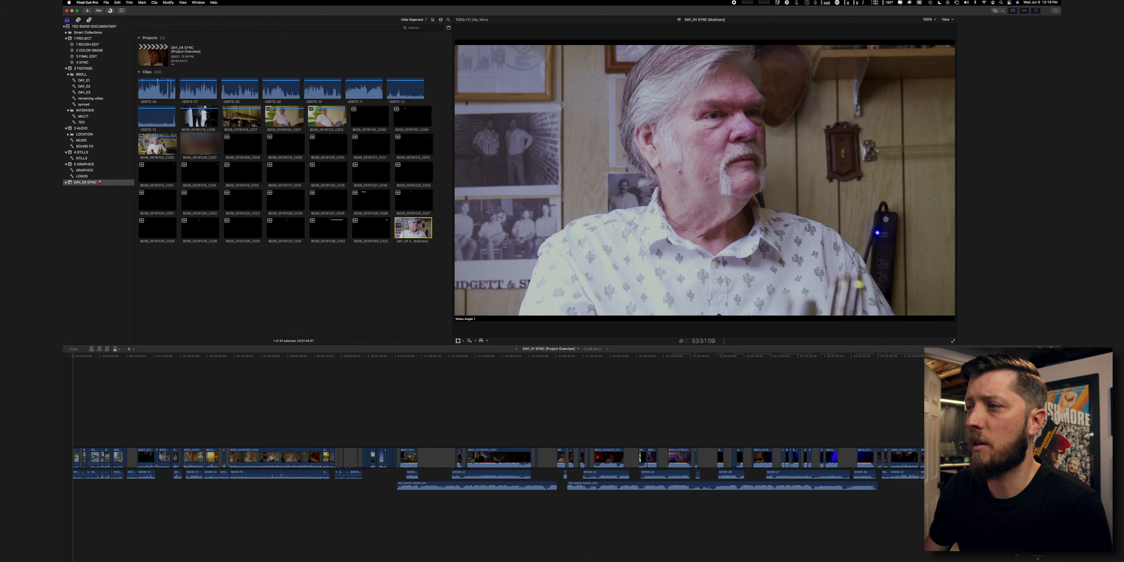
Open the DAY_04 SYNC multicam clip in the timeline and examine its angles at the long out-of-focus clip.
double_click(633, 406)
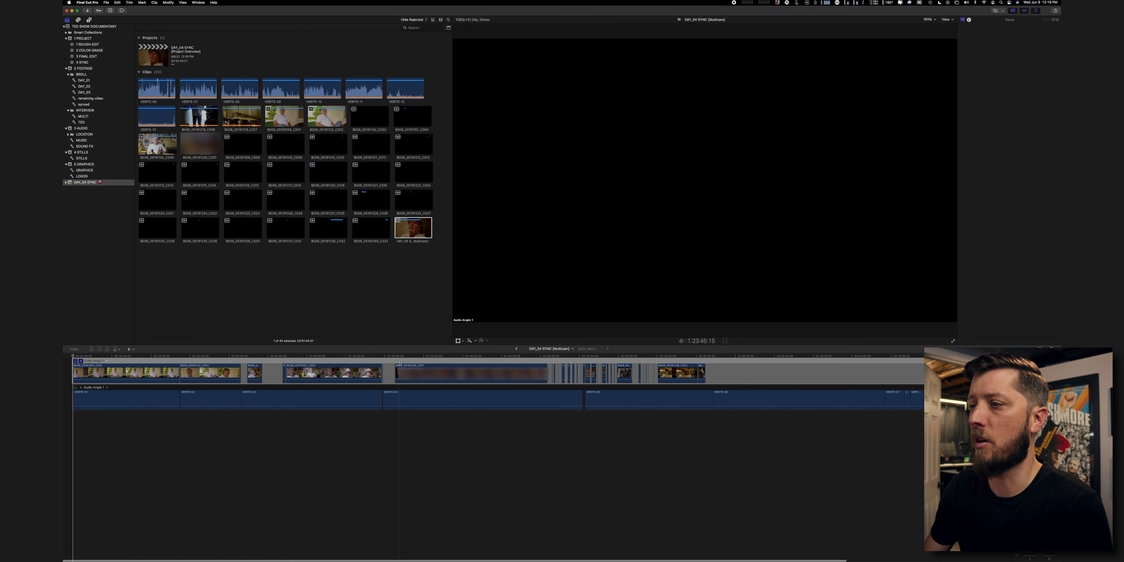
left_click(426, 354)
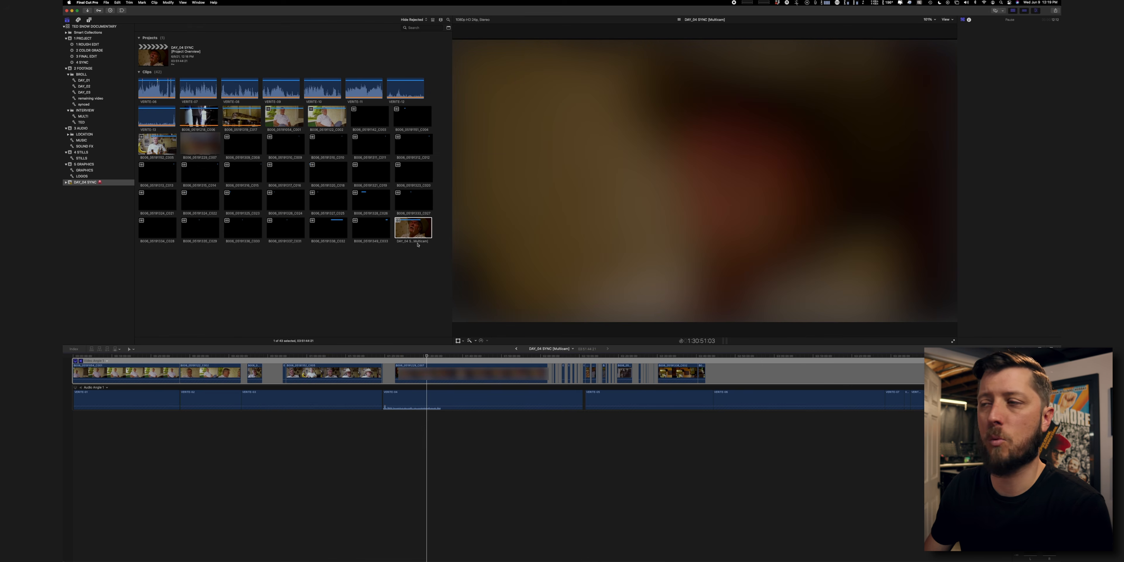
left_click(416, 228)
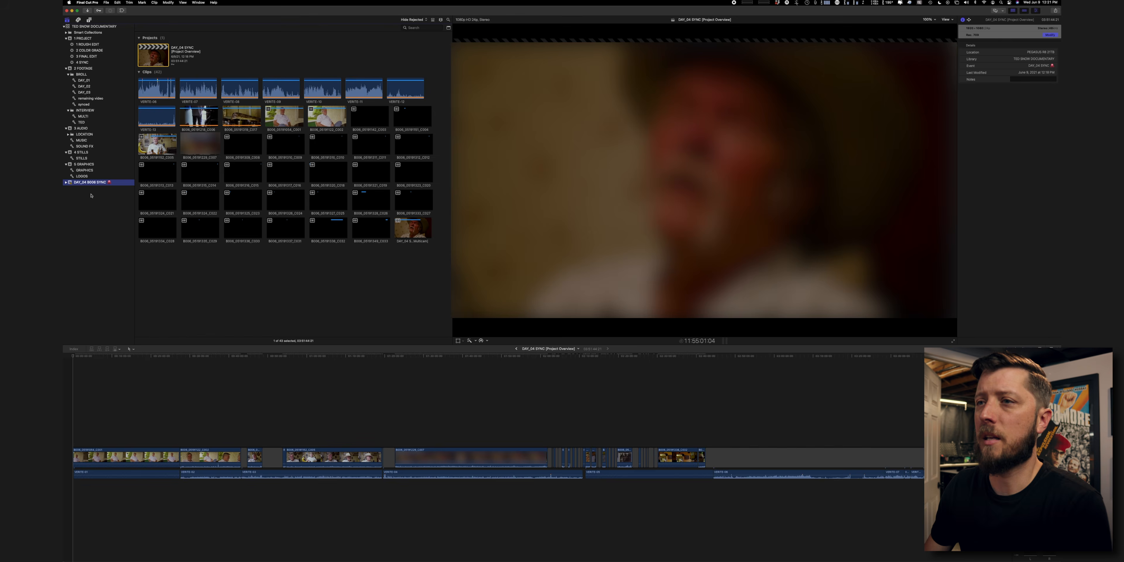
Switch to Tentacle Sync Studio and remove all the loaded B006 proxies and audio files from the file list.
key("super+Tab")
key("super+Tab")
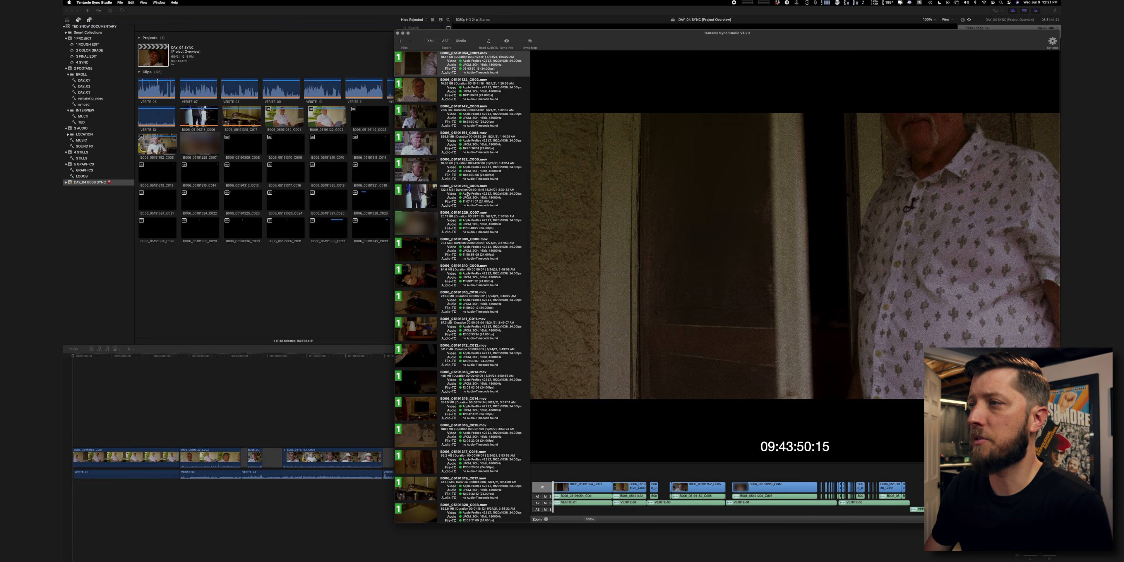
left_click(505, 163)
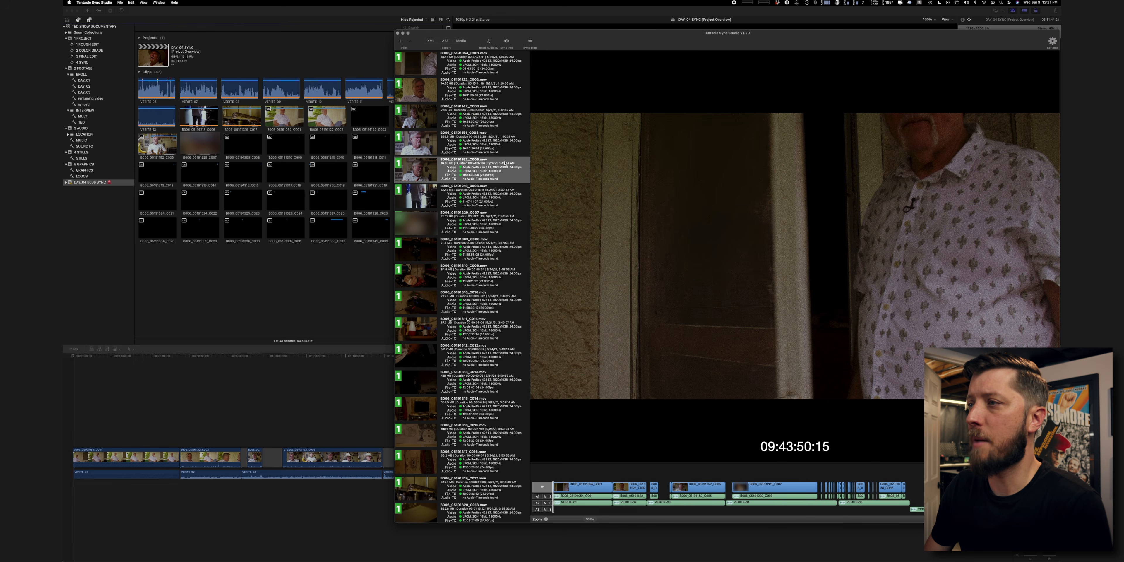
key("super+a")
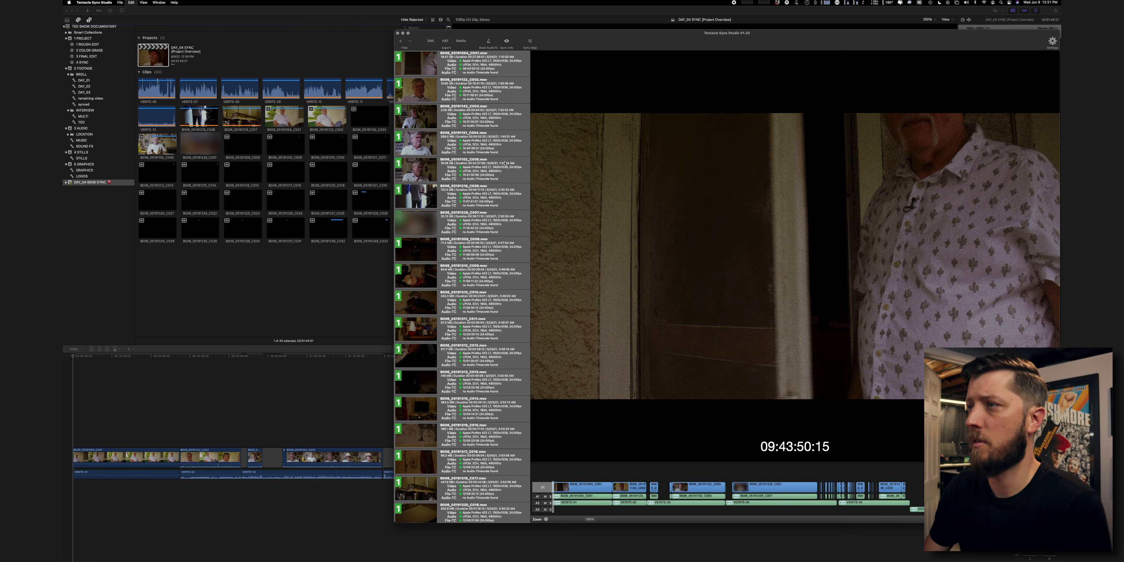
key("BackSpace")
Switch to Finder and load every clip from the B007 Proxies folder of DAY_04 into Tentacle Sync Studio.
key("super+Tab")
key("super+Tab")
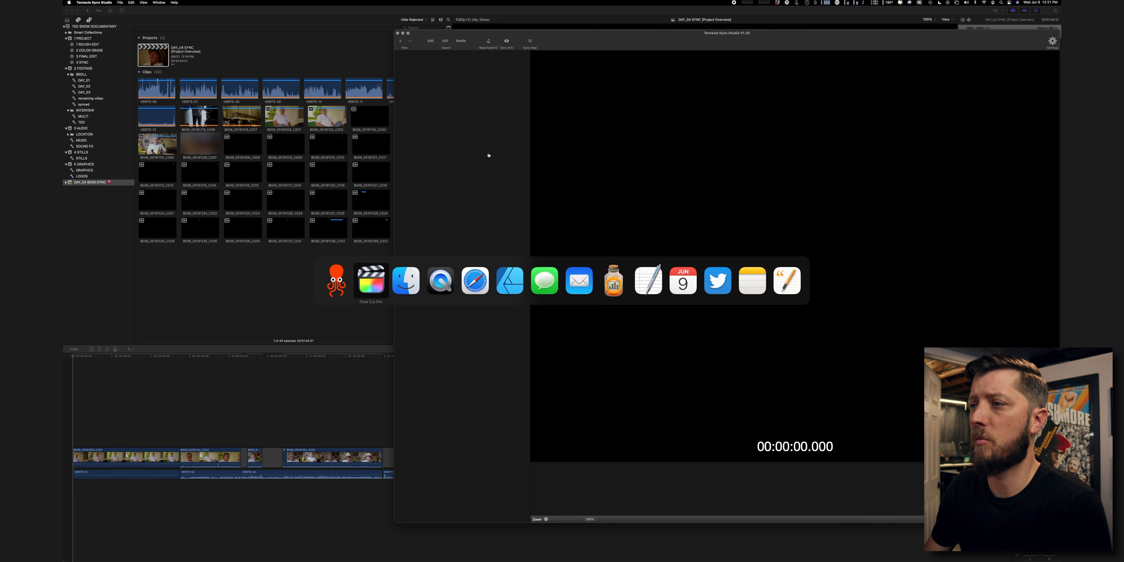
left_click(341, 60)
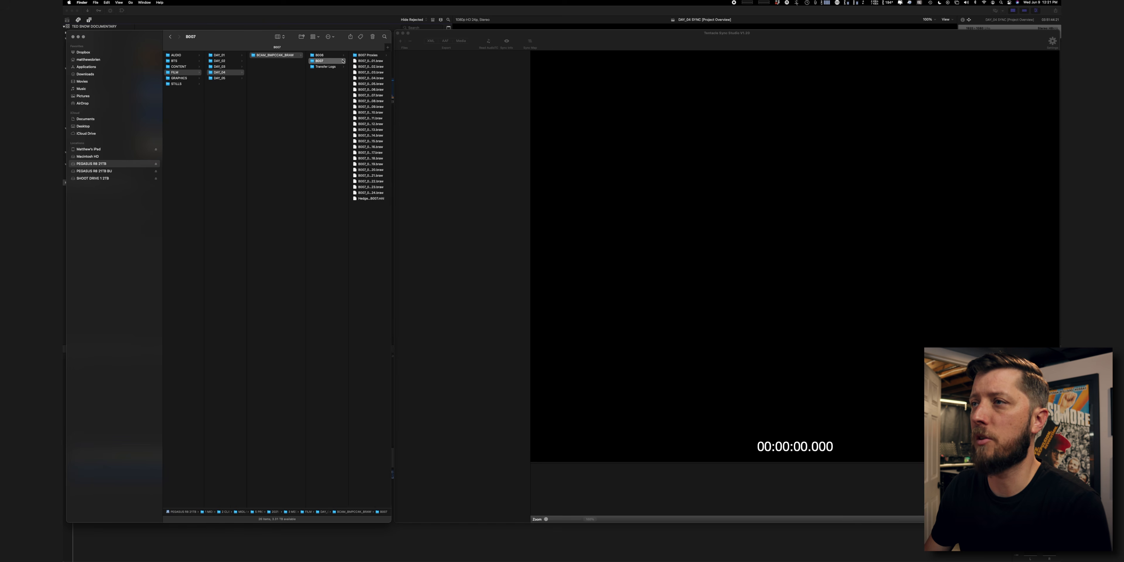
left_click(354, 55)
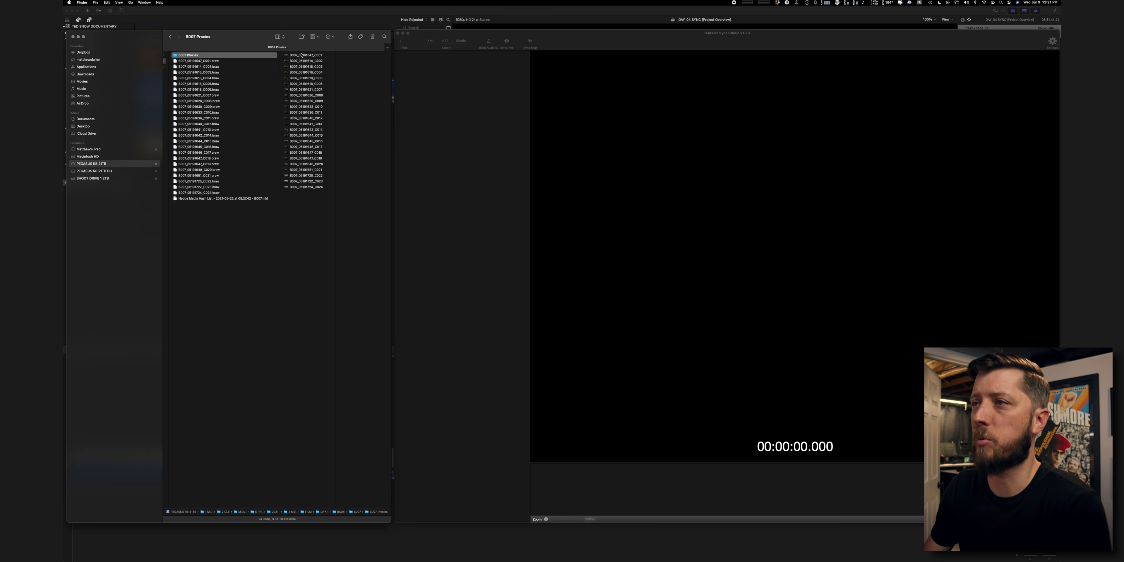
left_click(301, 55)
key("super+a")
left_click_drag(291, 66, 463, 104)
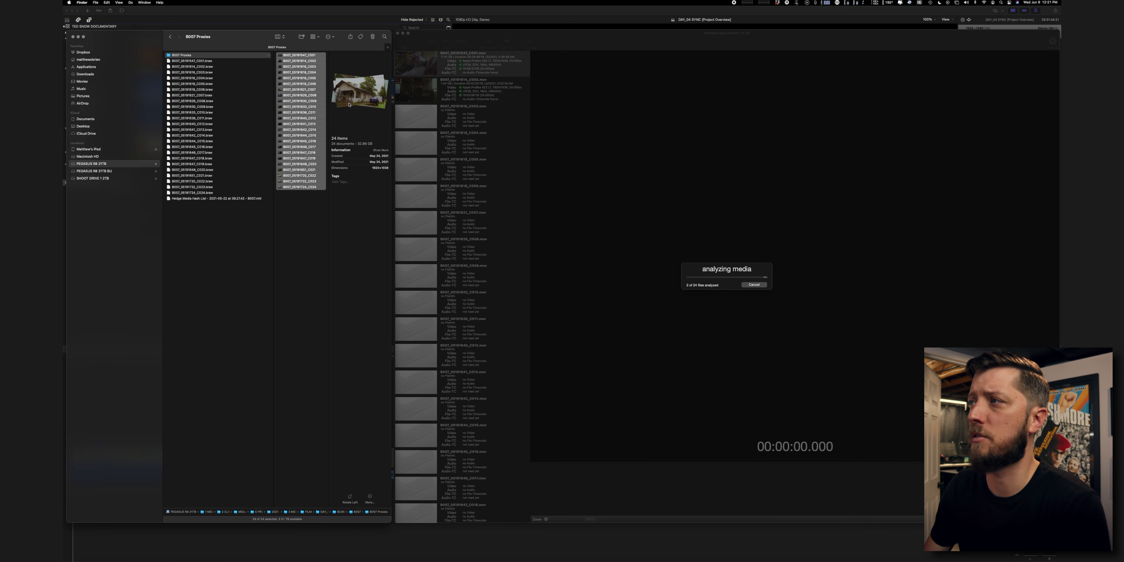
Add the DAY_04 VERITE location-audio WAV files to the sync list alongside the B007 proxies.
scroll(250, 87, "left", 10)
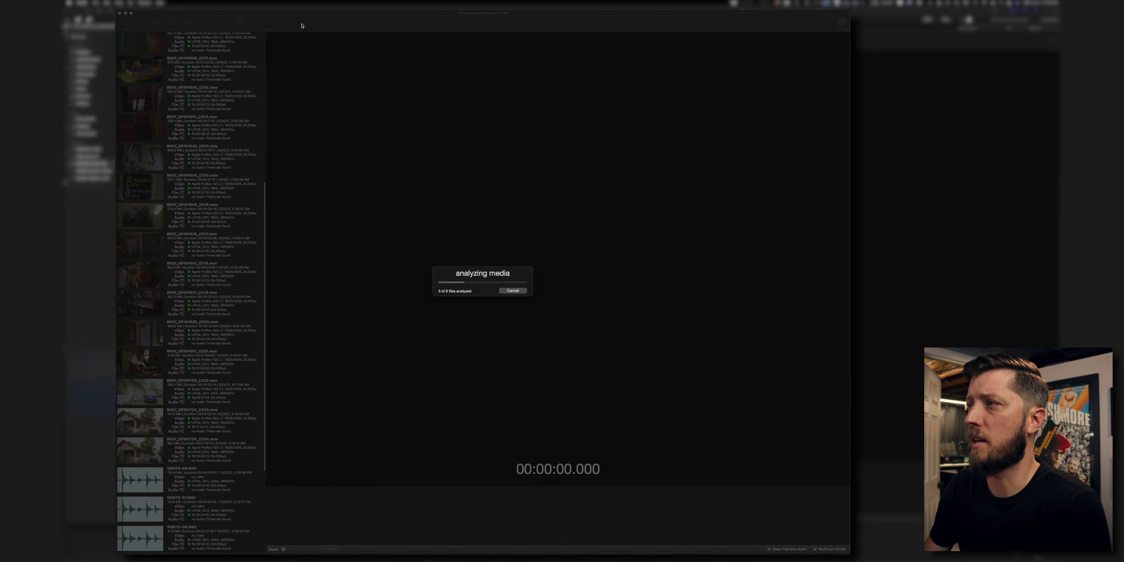
left_click(564, 43)
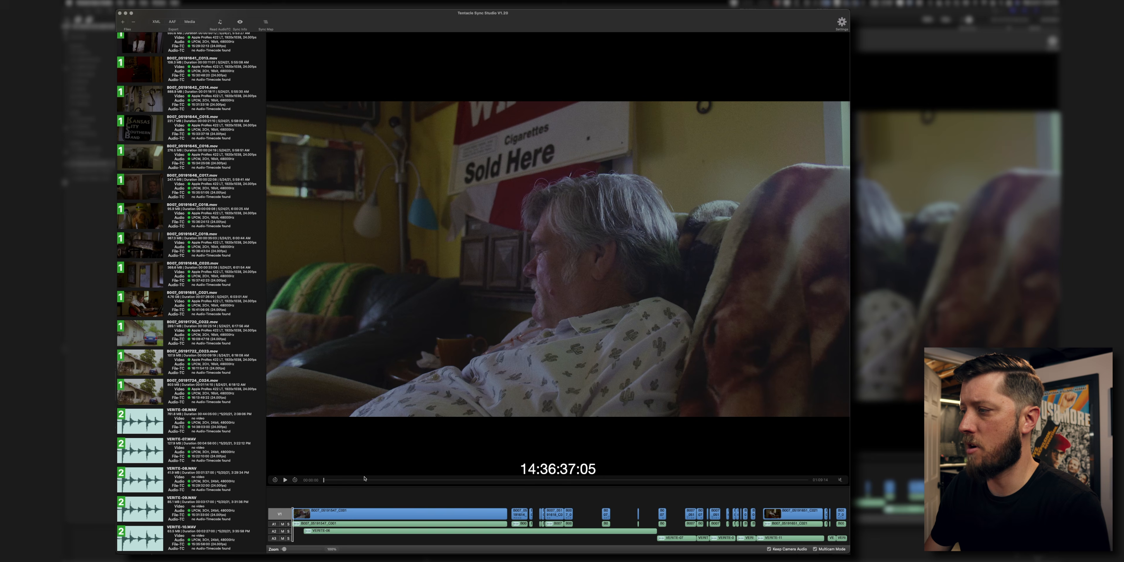
scroll(361, 503, "right", 1)
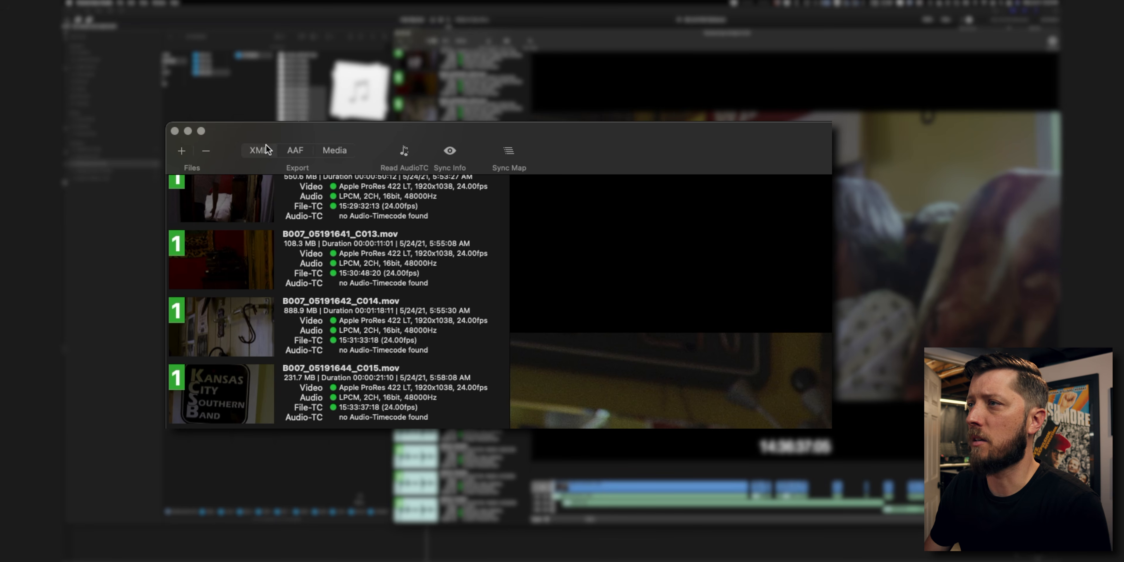
Export the synced B007 timeline as a Final Cut Pro X XML named DAY_04 B007 SYNC in the TENTACLE SYNC folder.
left_click(262, 153)
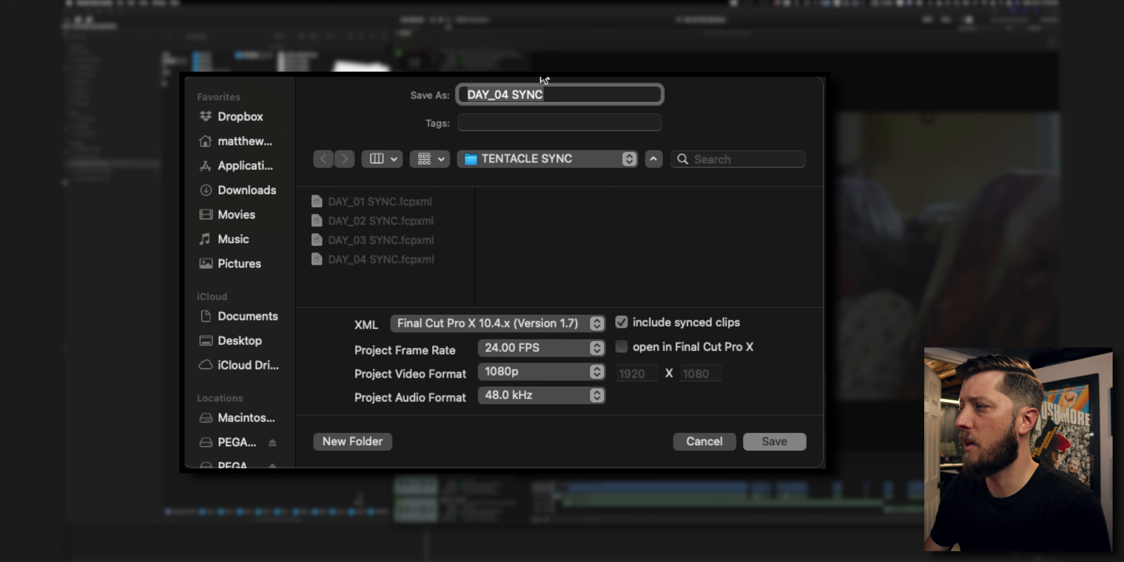
left_click(559, 94)
left_click(514, 94)
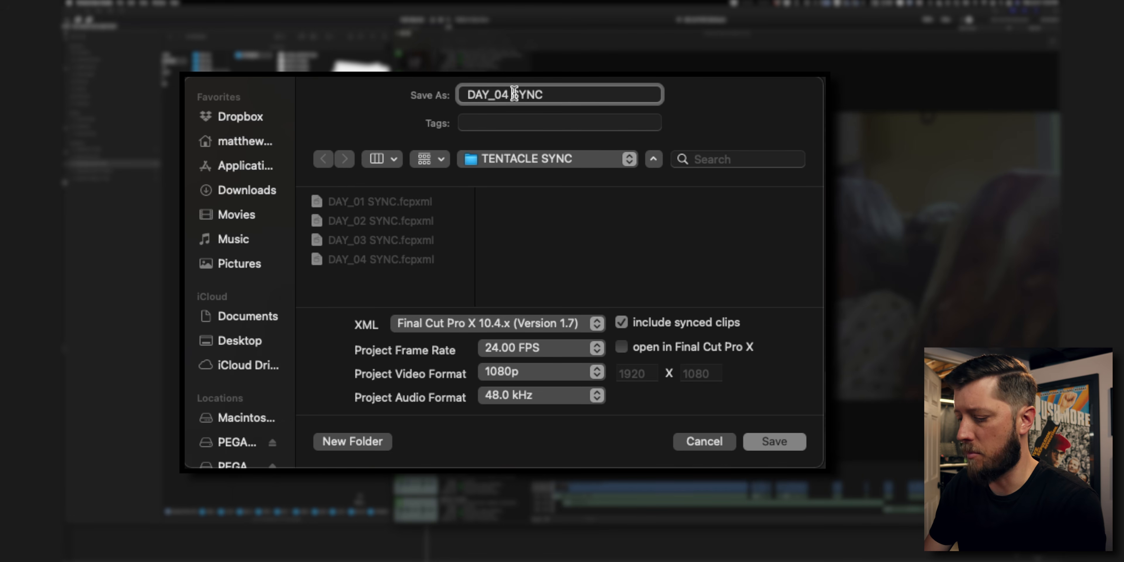
type("B")
type("OO")
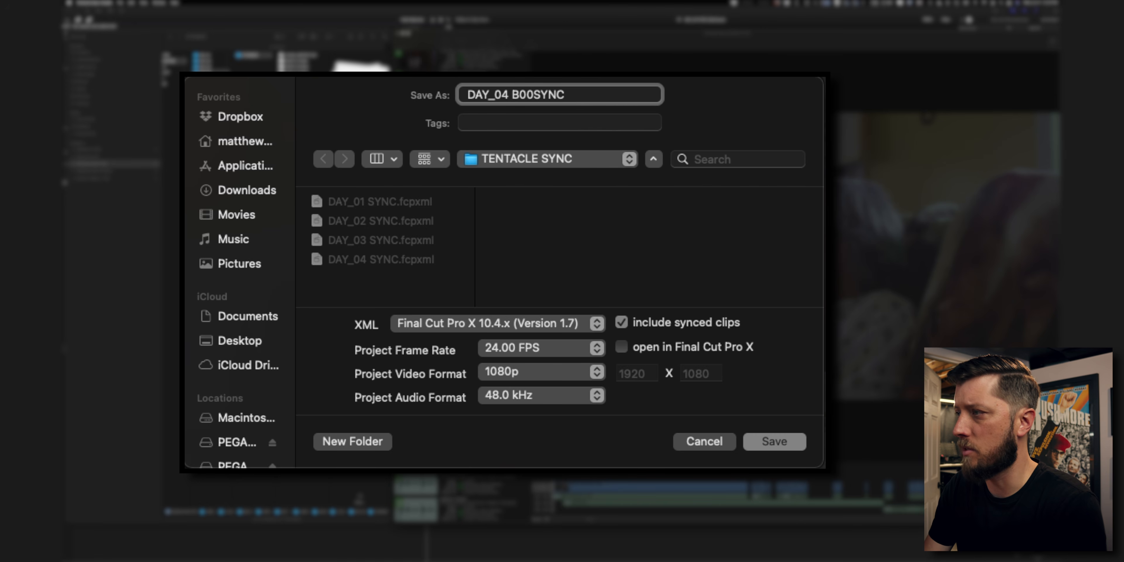
type("7")
left_click(768, 442)
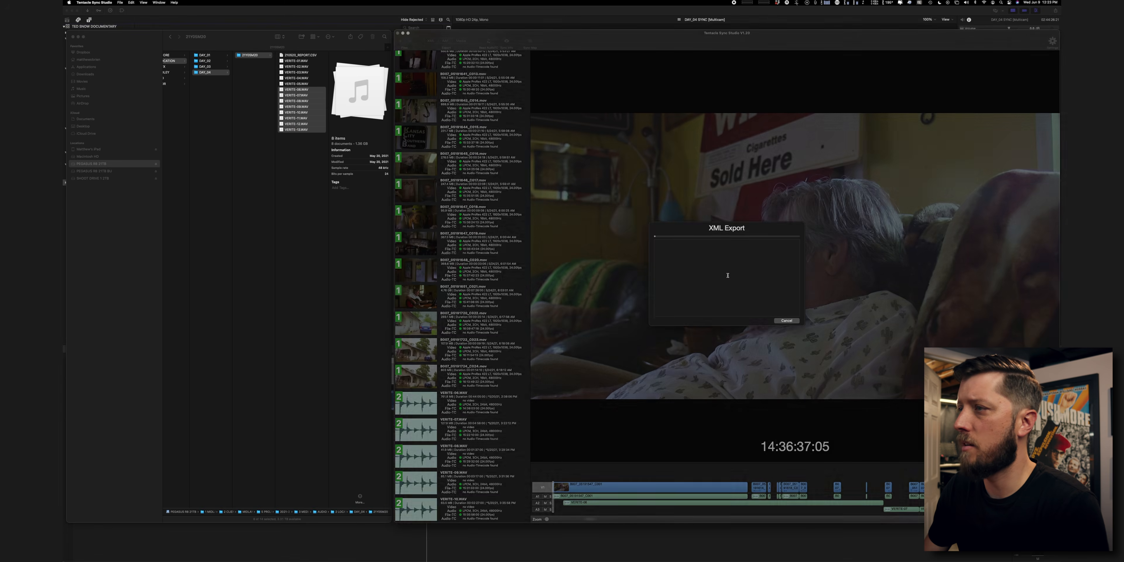
key("super+Tab")
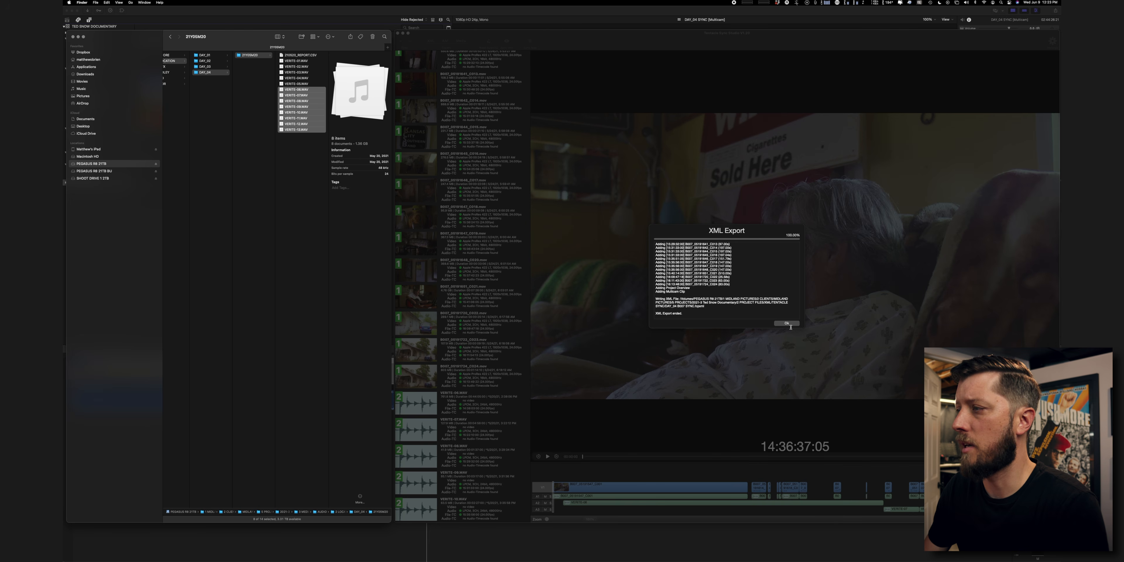
left_click(786, 322)
Switch to Final Cut Pro and import DAY_04 B007 SYNC.fcpxml from the TENTACLE SYNC folder into the documentary library.
key("super+Tab")
key("Tab")
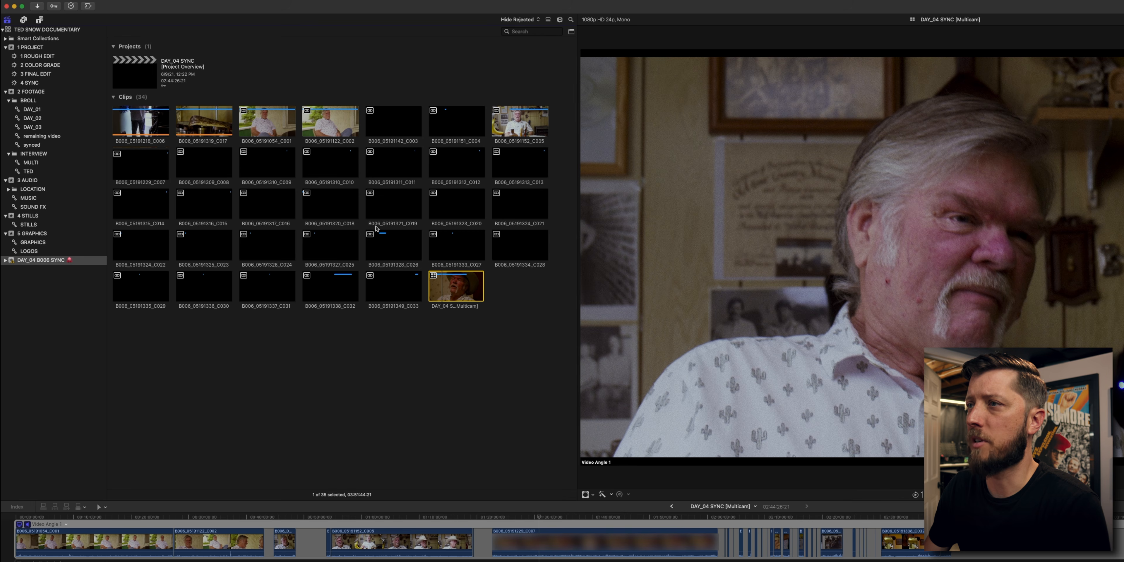
left_click(63, 0)
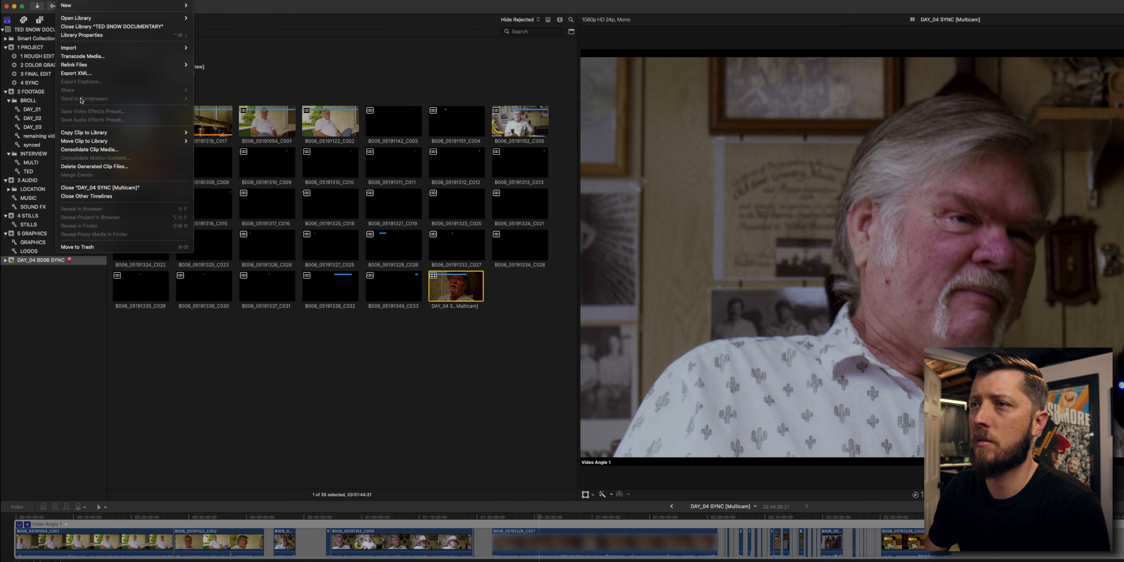
mouse_move(174, 48)
left_click(217, 82)
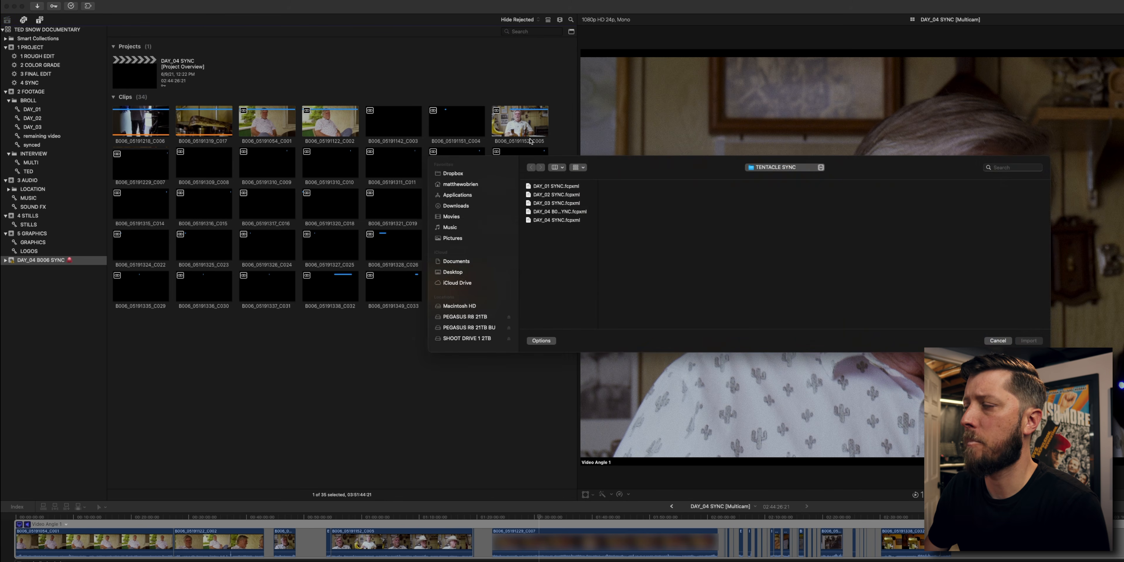
left_click(558, 212)
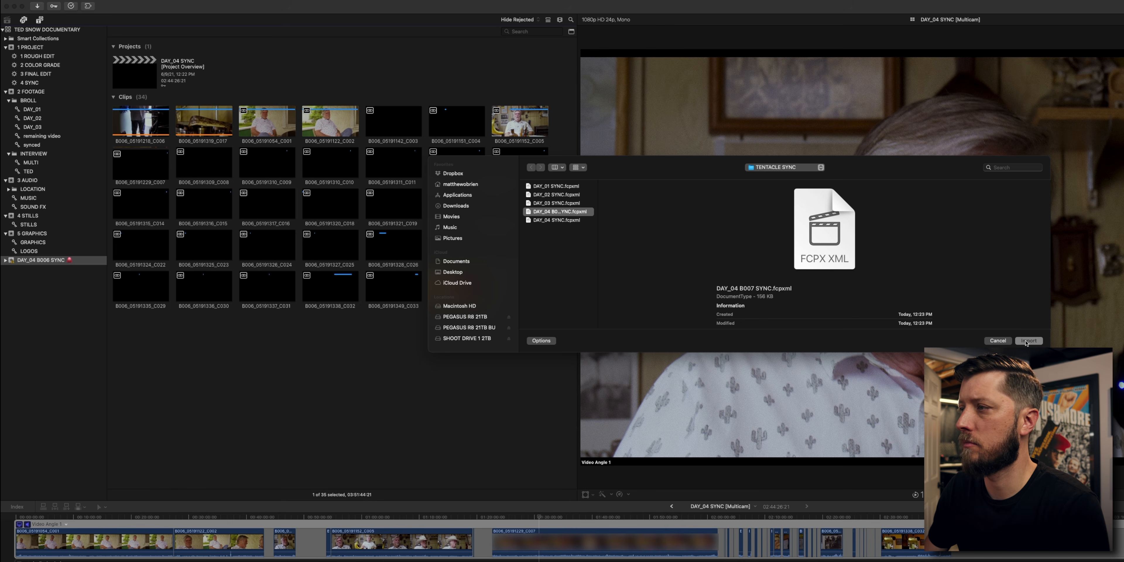
left_click(1028, 341)
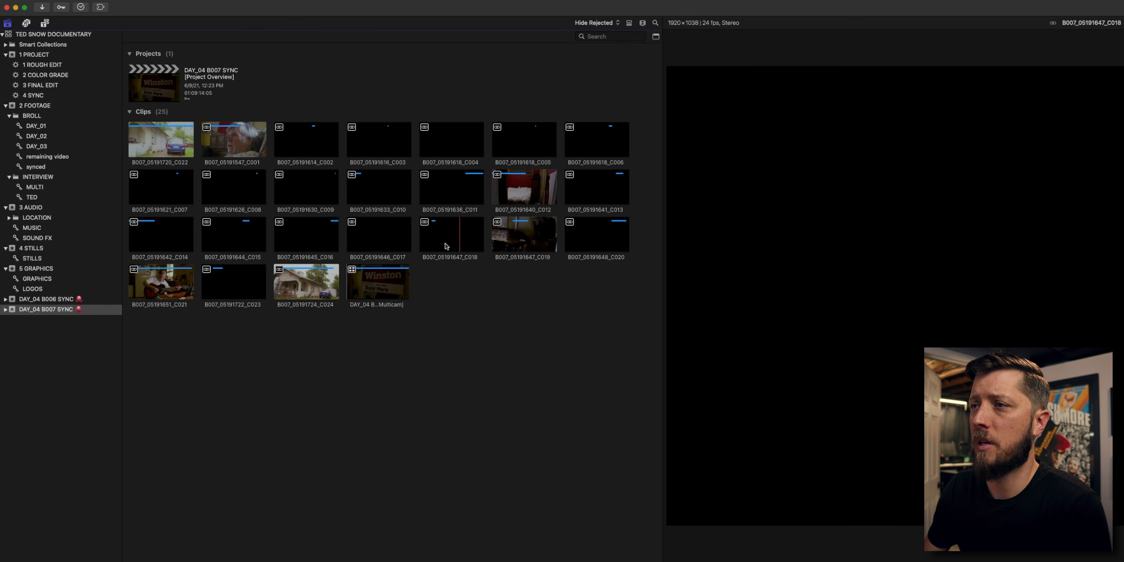
Preview the DAY_04 B007 SYNC multicam clip and open the event's Project Overview.
left_click(373, 289)
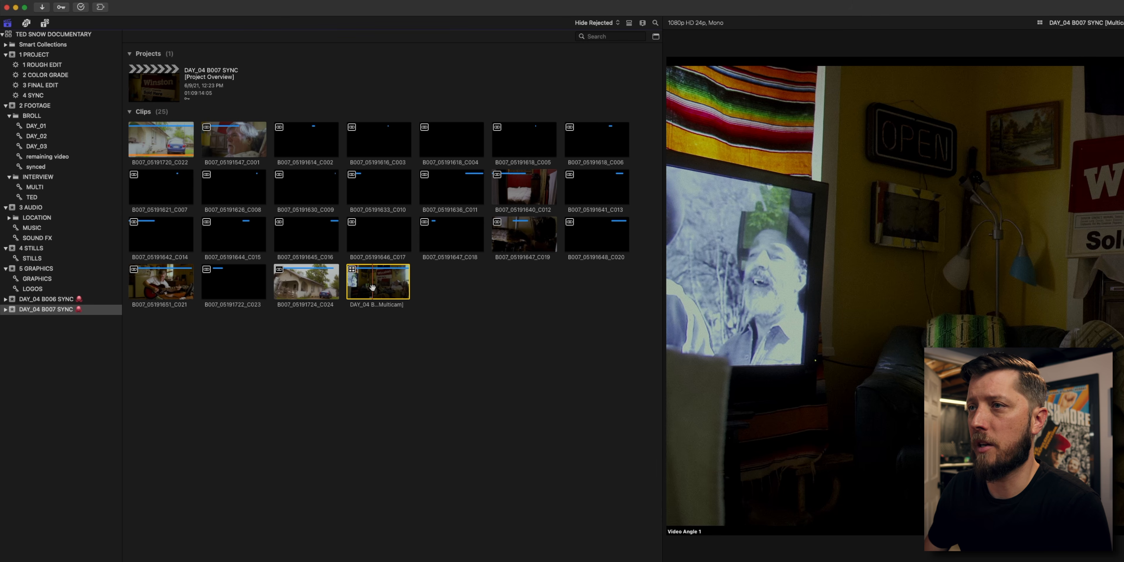
double_click(160, 94)
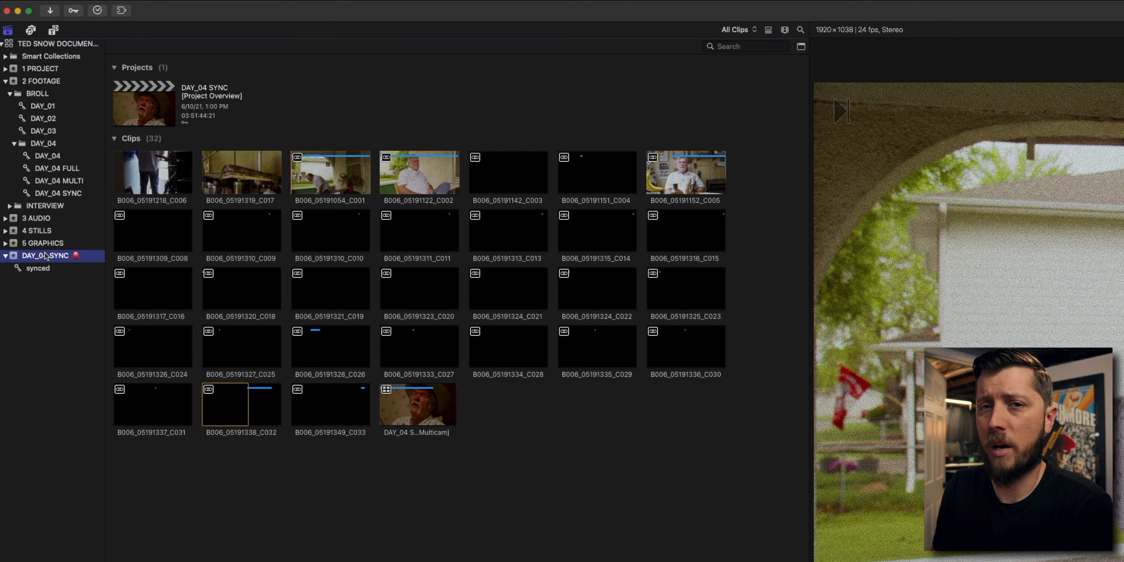
Compare the contents of the DAY_04 SYNC event with its synced keyword collection.
left_click(45, 269)
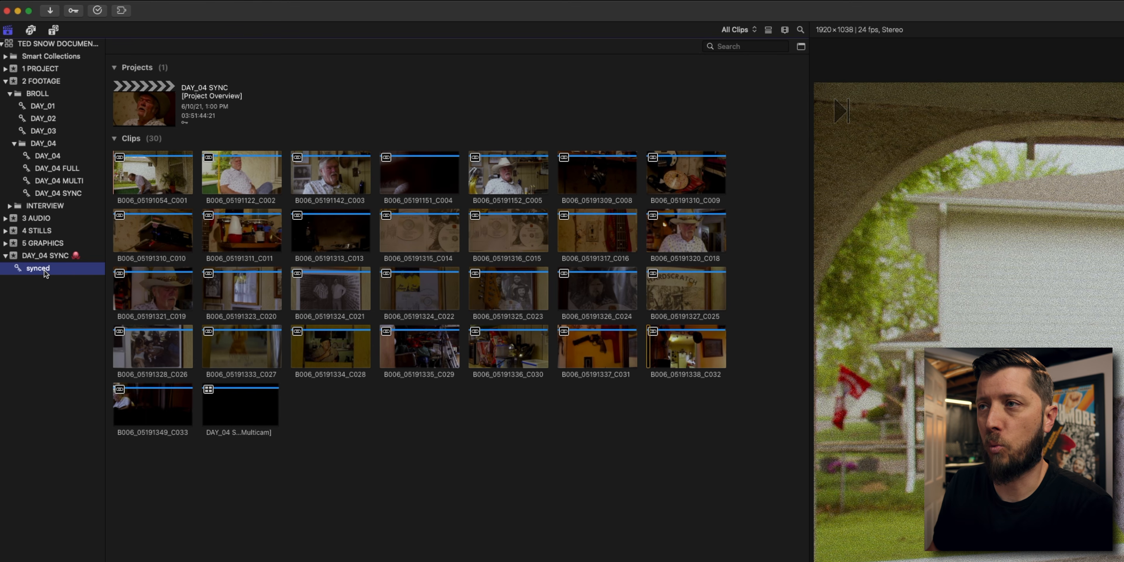
left_click(46, 258)
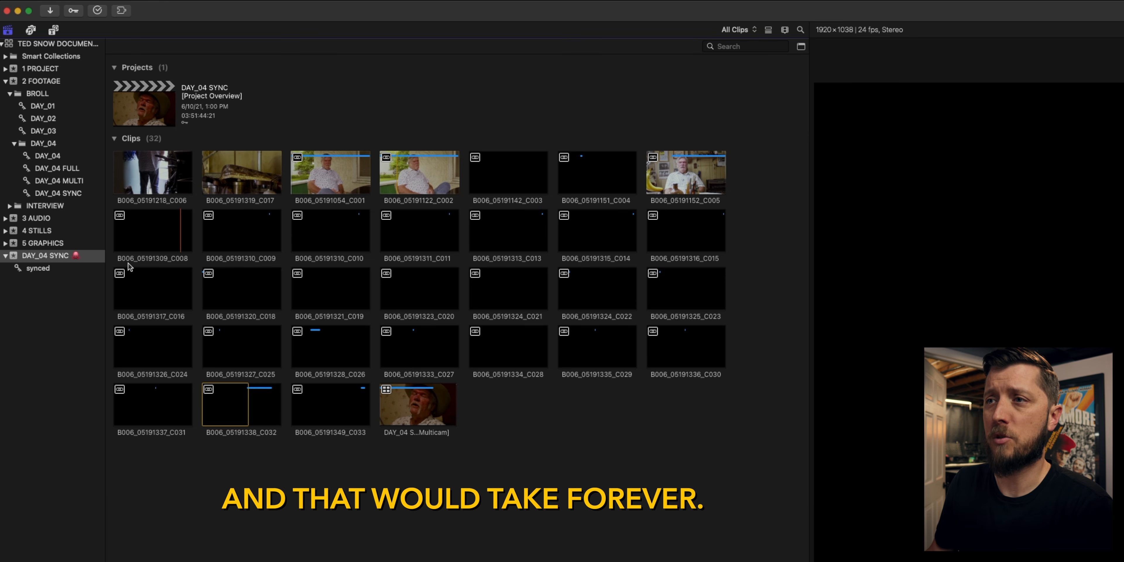
left_click(78, 270)
left_click(309, 251)
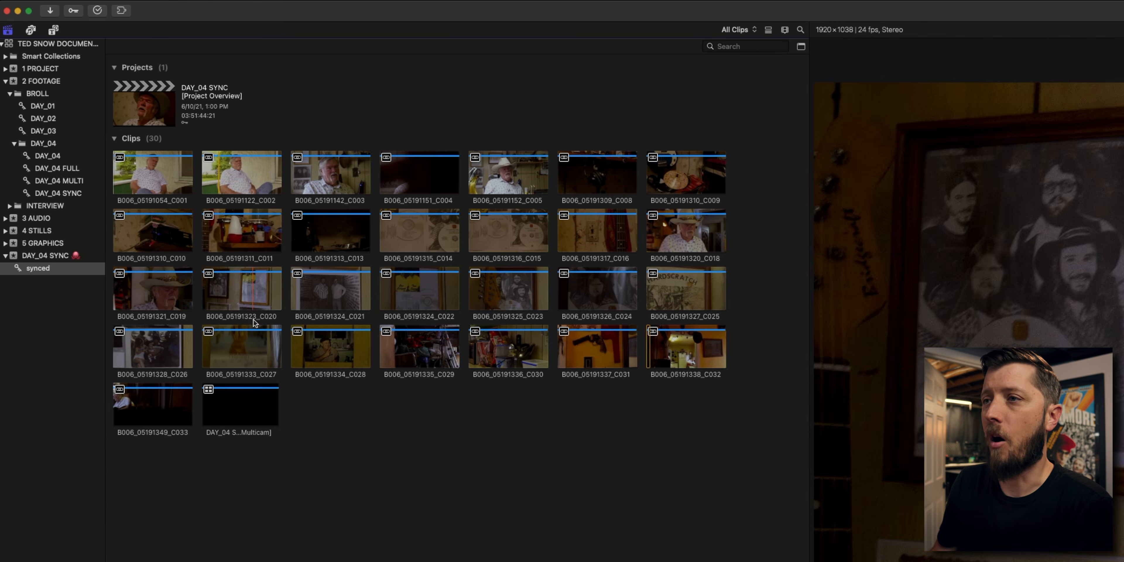
Show the synced collection as a list and browse its clips down to B006_05191310_C010.
key("alt+super+2")
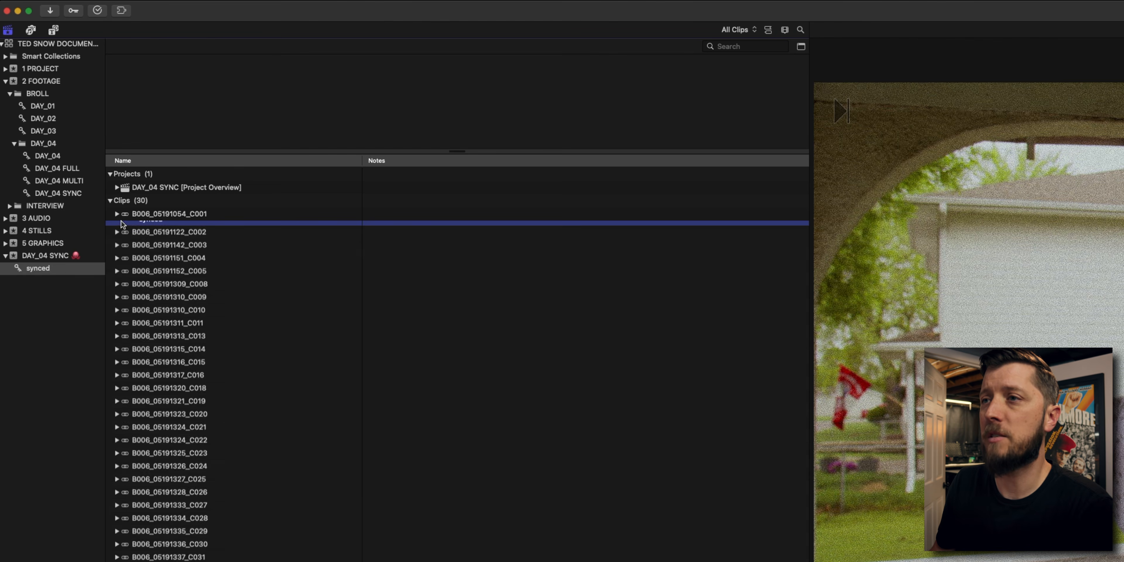
left_click(149, 241)
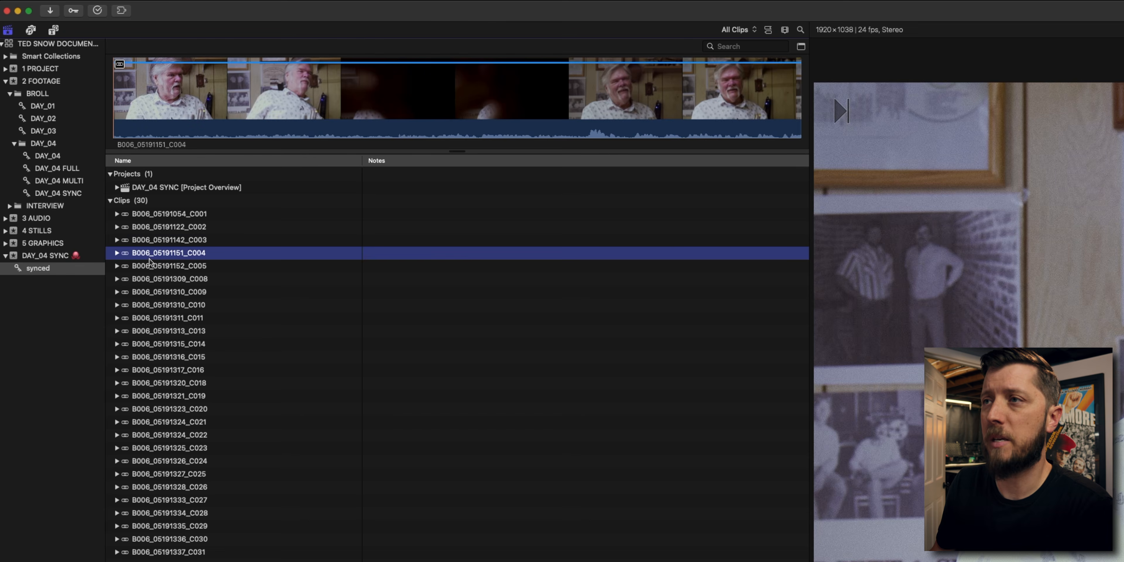
left_click(150, 278)
left_click(156, 305)
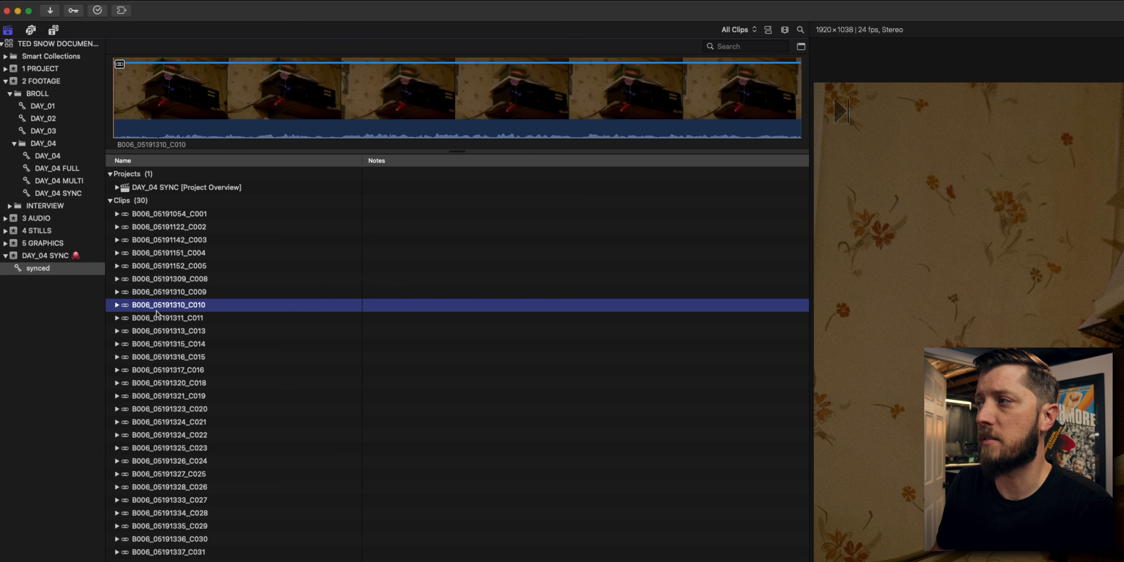
Add the note "Stereo, audio equipment, studio" to the synced keyword of clip B006_05191310_C010.
left_click(117, 305)
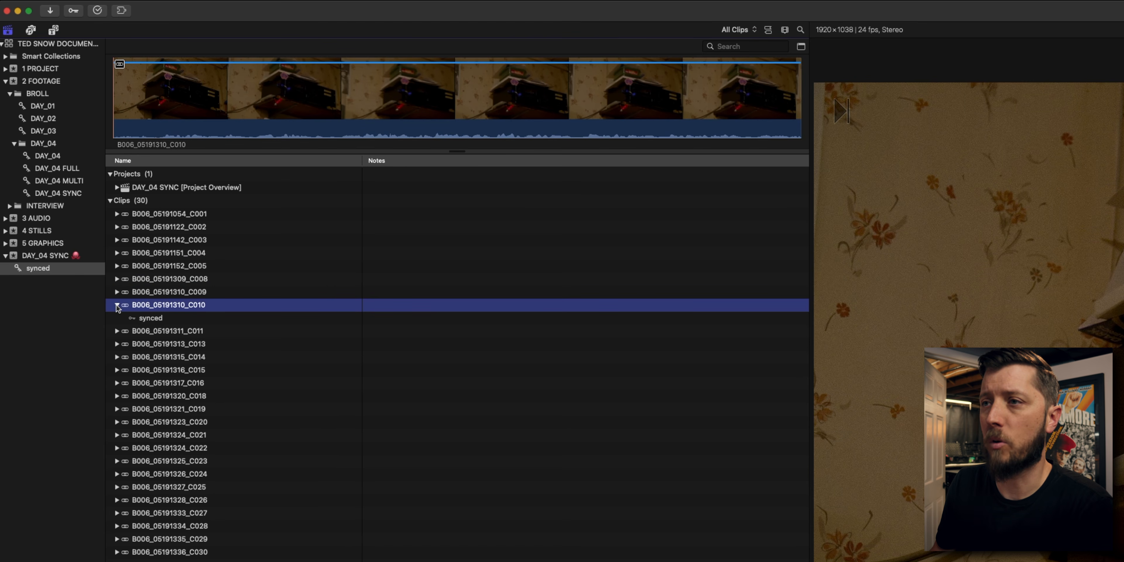
left_click(156, 320)
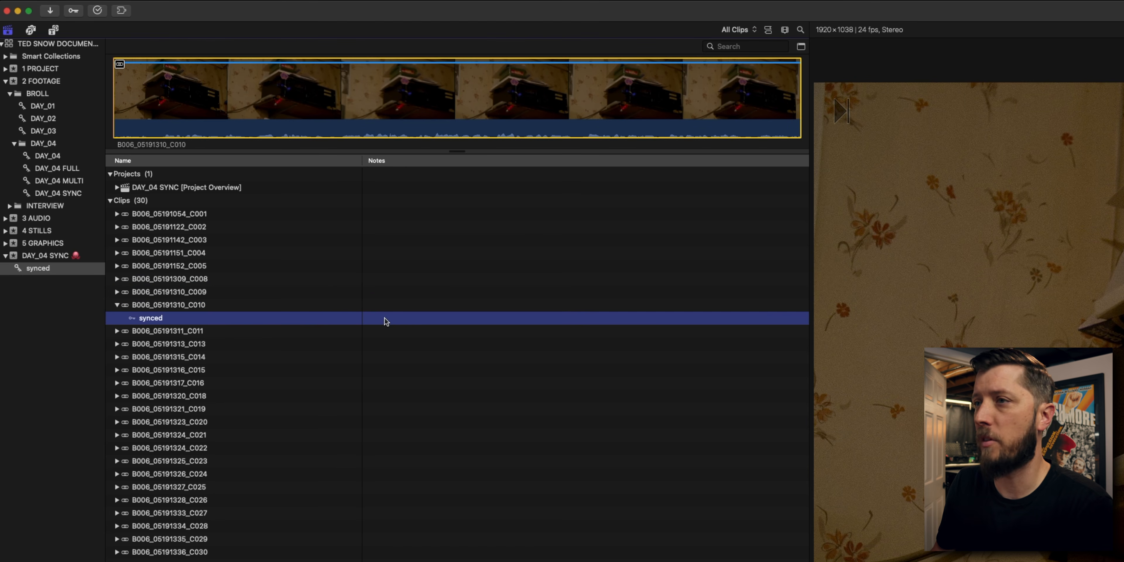
left_click(384, 317)
type("Stere")
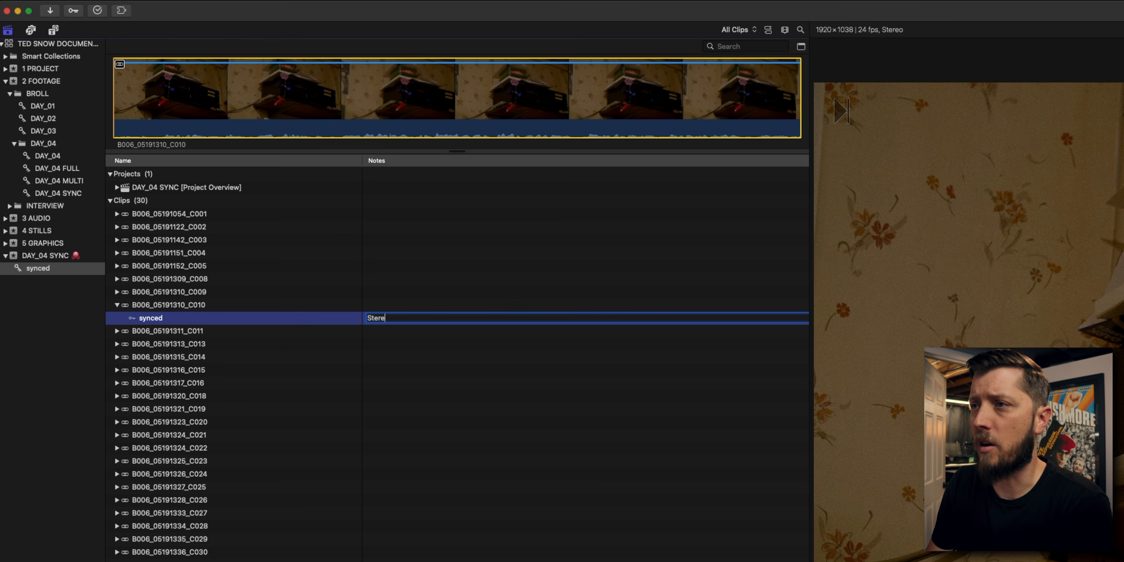
type("o, audio eq")
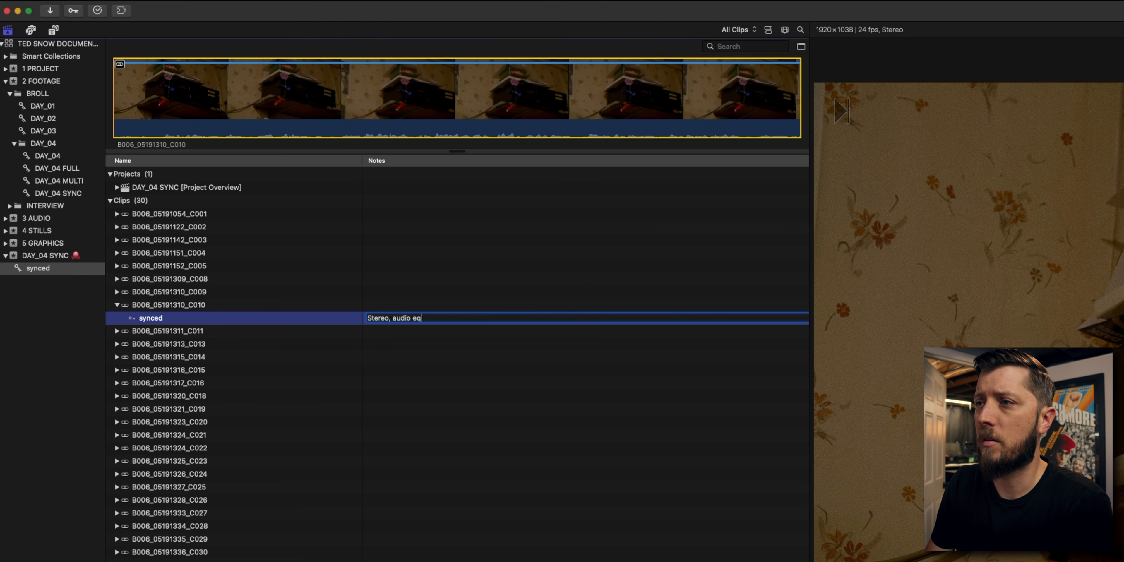
type("iupm")
key("BackSpace")
key("BackSpace")
key("BackSpace")
key("BackSpace")
key("BackSpace")
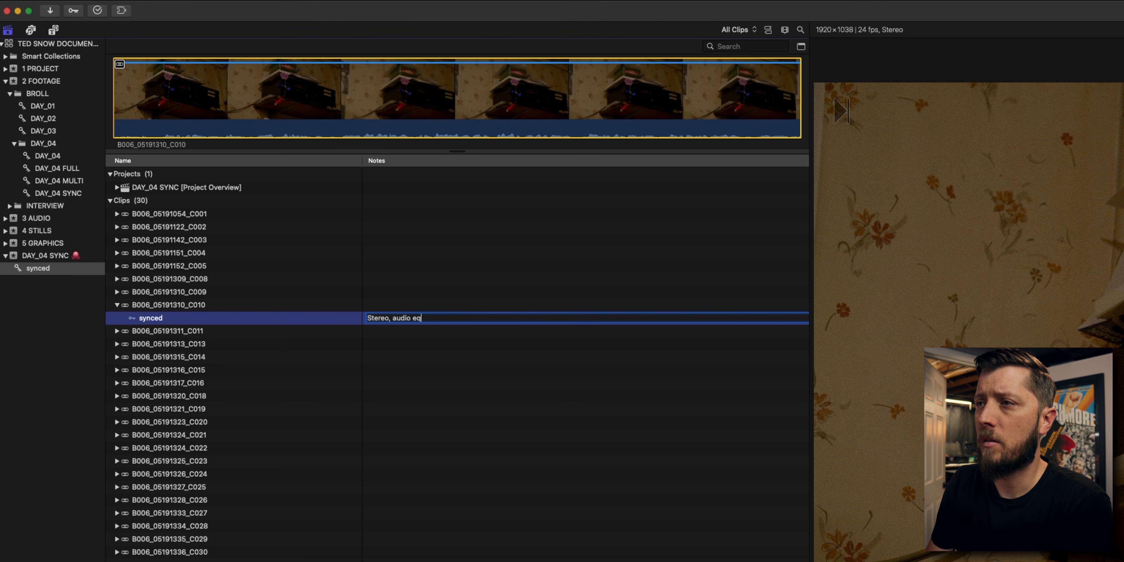
type("quipem")
key("BackSpace")
key("BackSpace")
type("m")
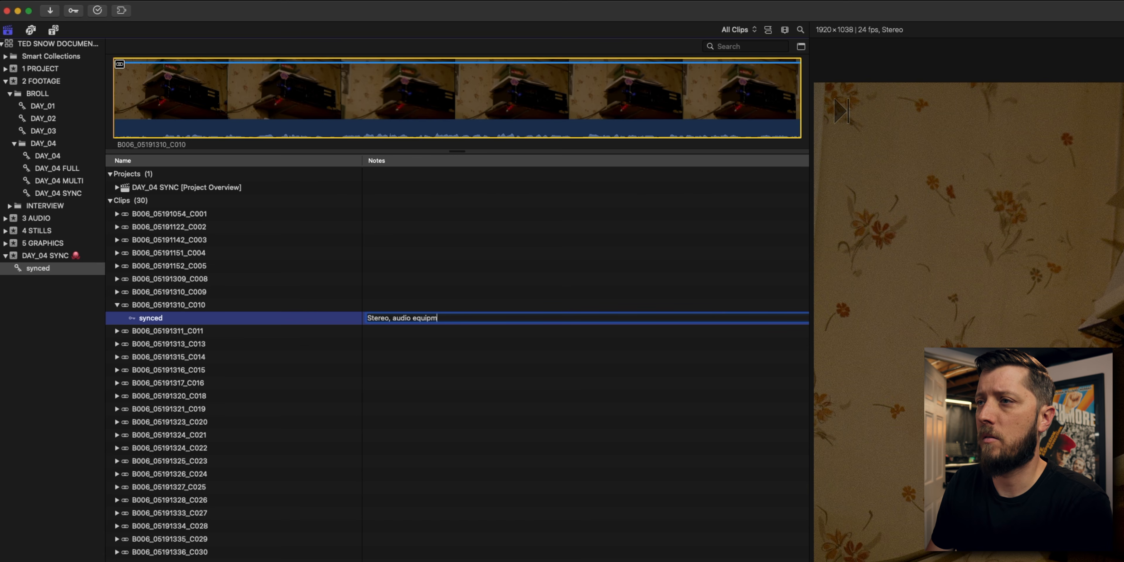
type("ent, studio")
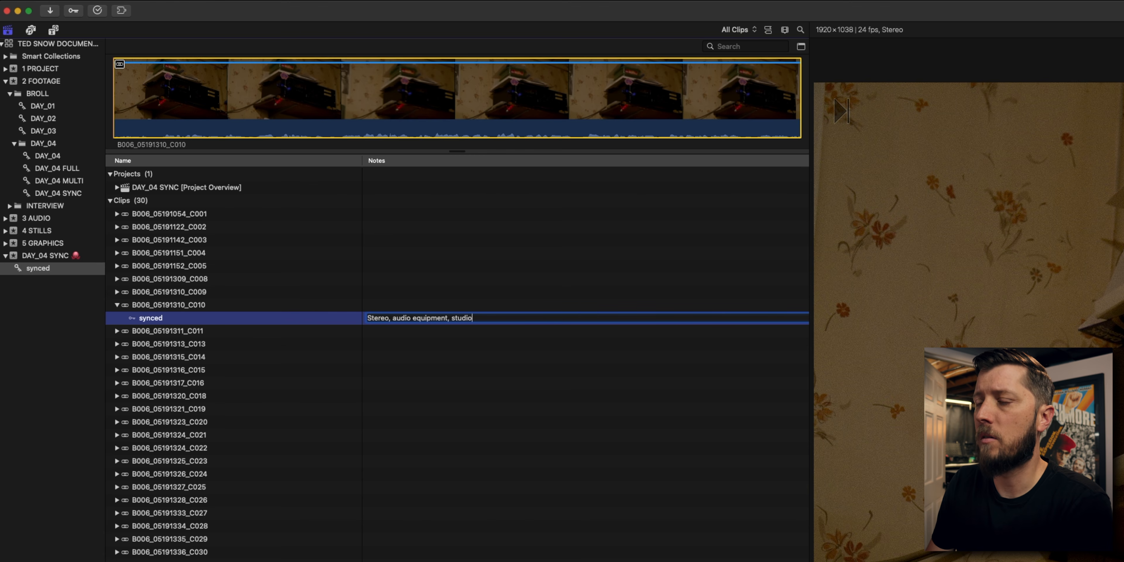
key("Return")
key("Up")
Show the synced collection as filmstrips, search it for "studio", select the matching clip and clear the search.
left_click(768, 29)
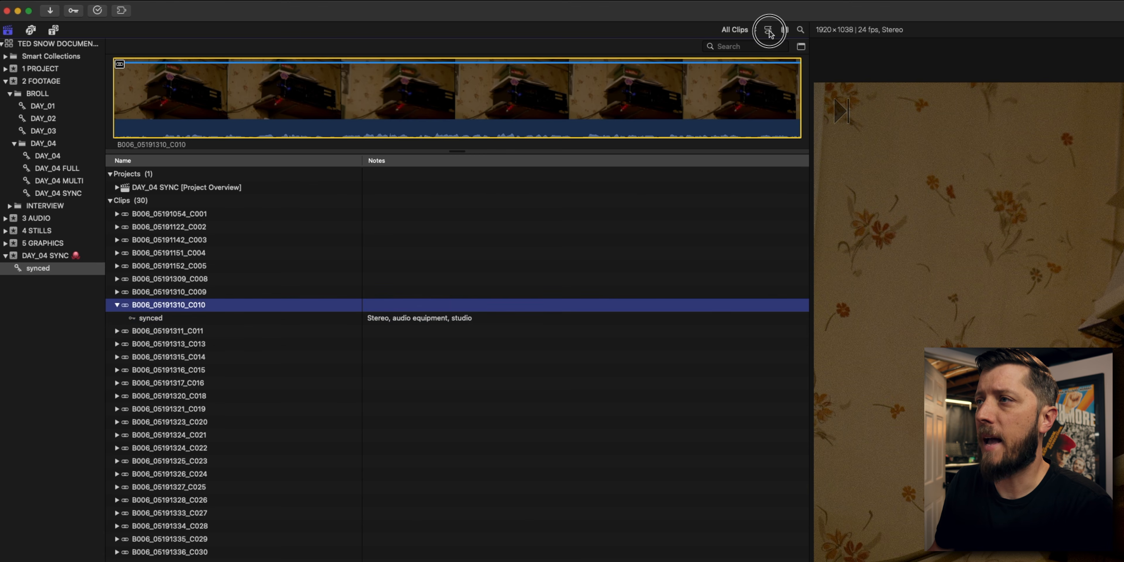
left_click(723, 46)
type("studio")
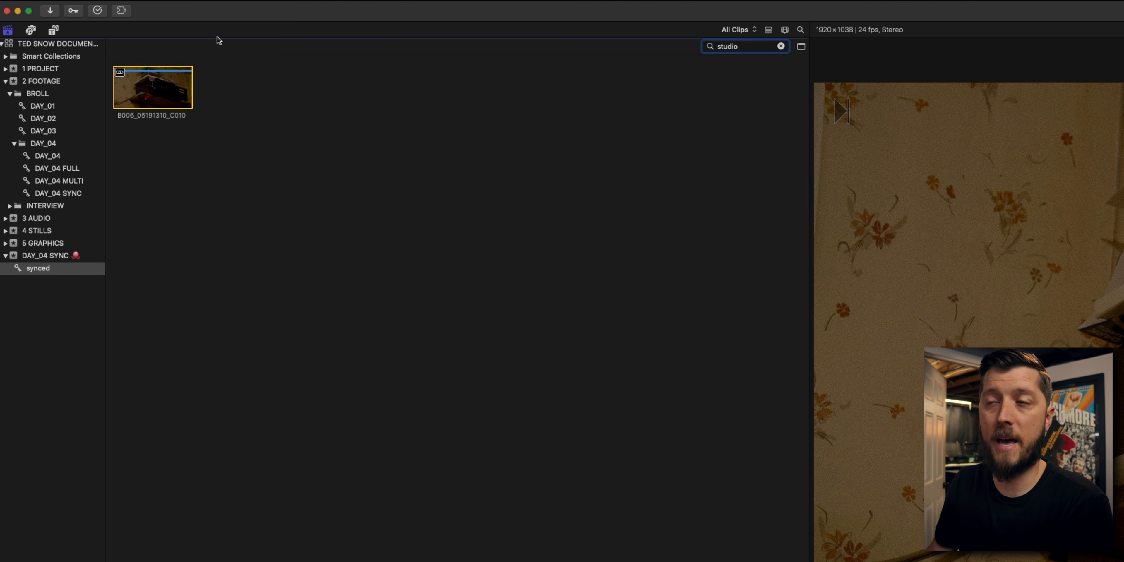
left_click(166, 77)
left_click(781, 46)
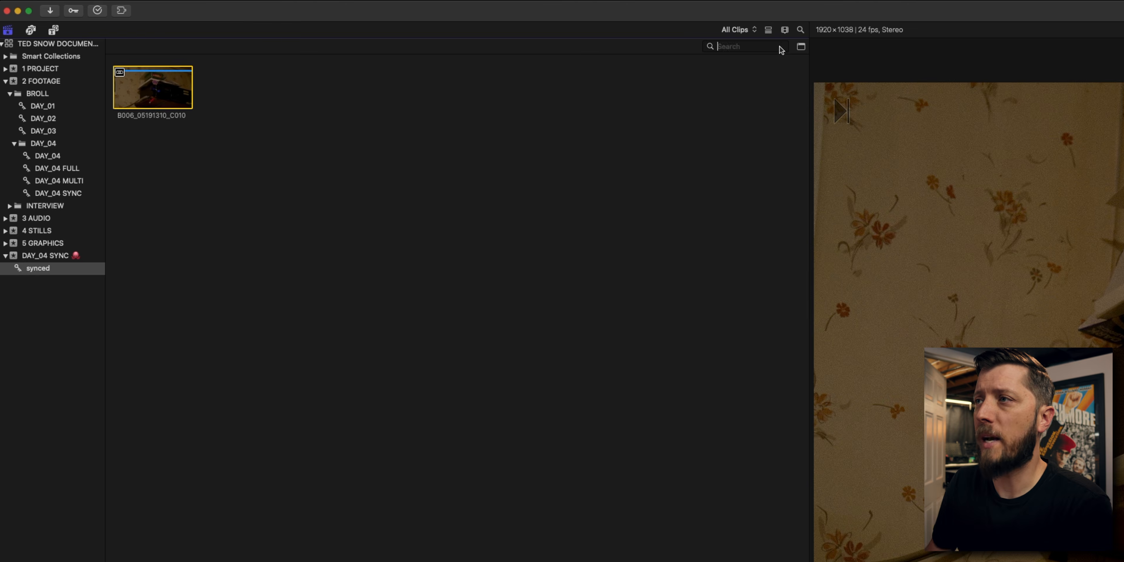
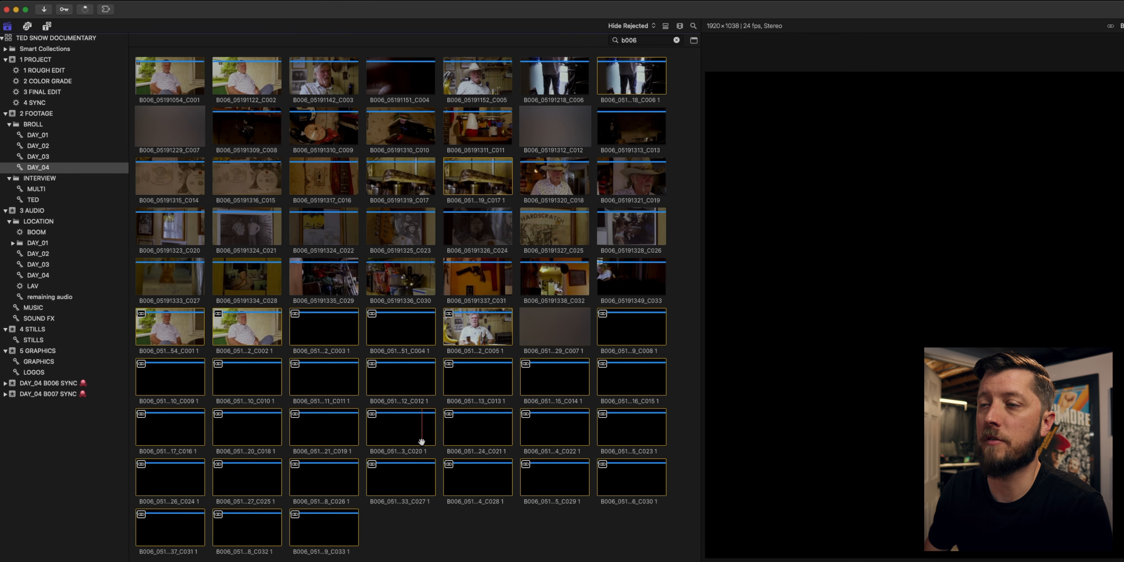
Review the project in the DAY_04 B006 SYNC event and the filter rule of the 4 SYNC smart collection.
left_click(70, 384)
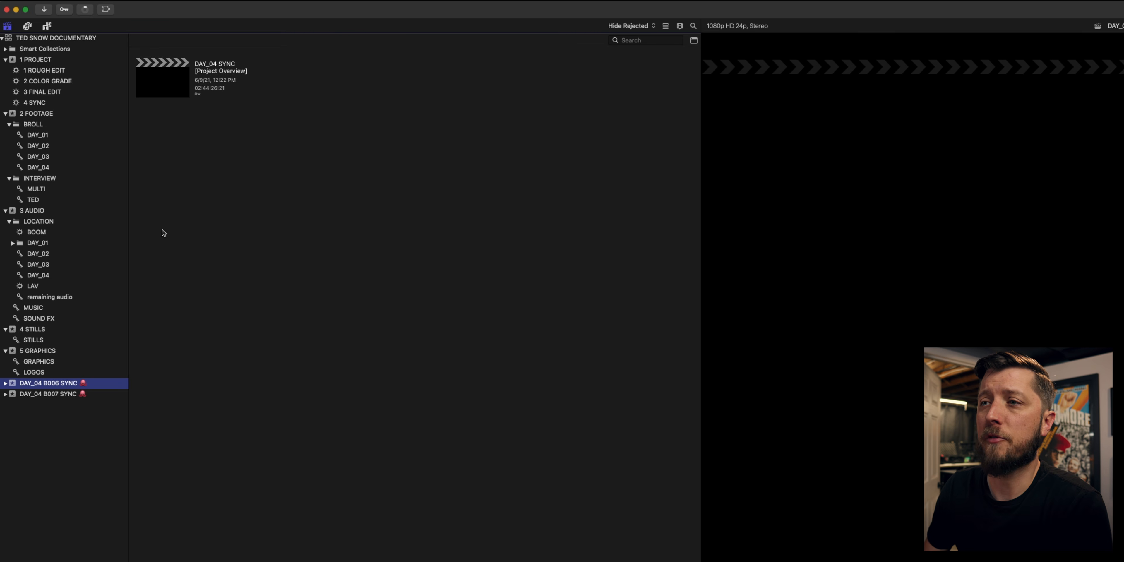
left_click(160, 85)
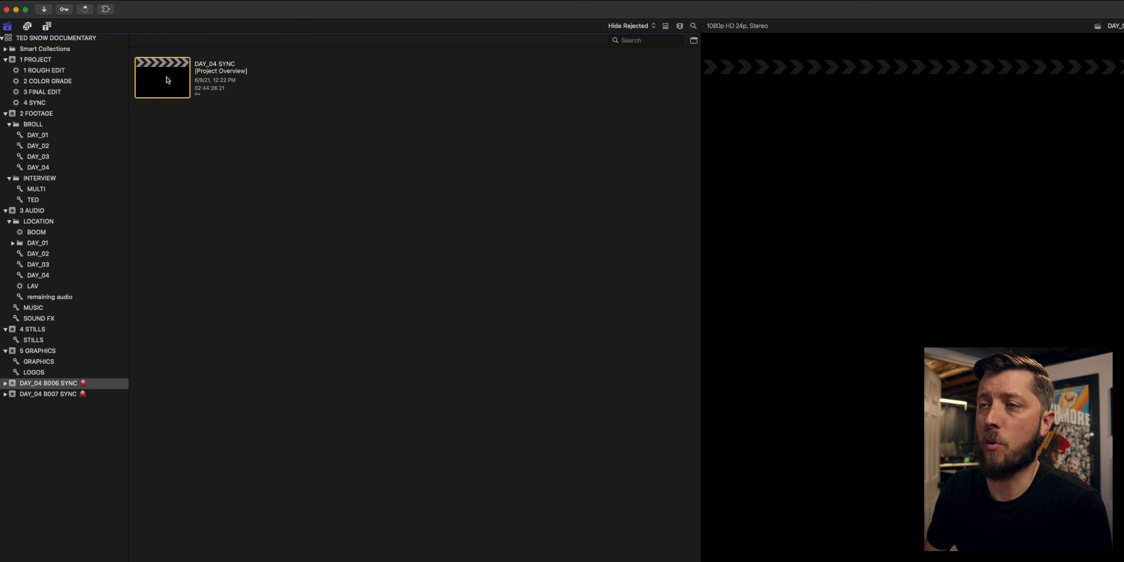
left_click(43, 103)
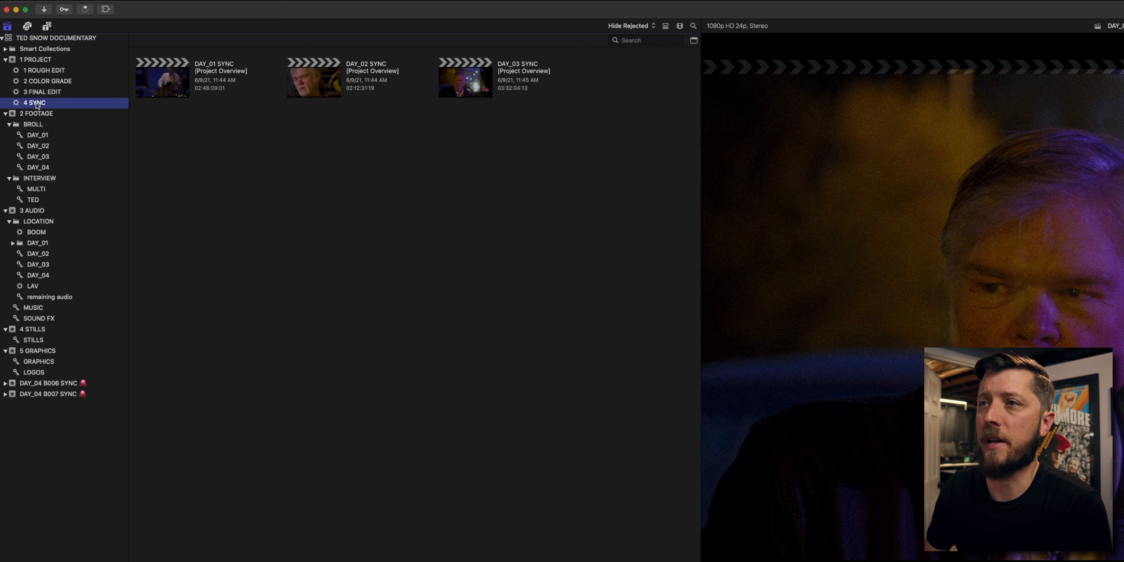
double_click(17, 104)
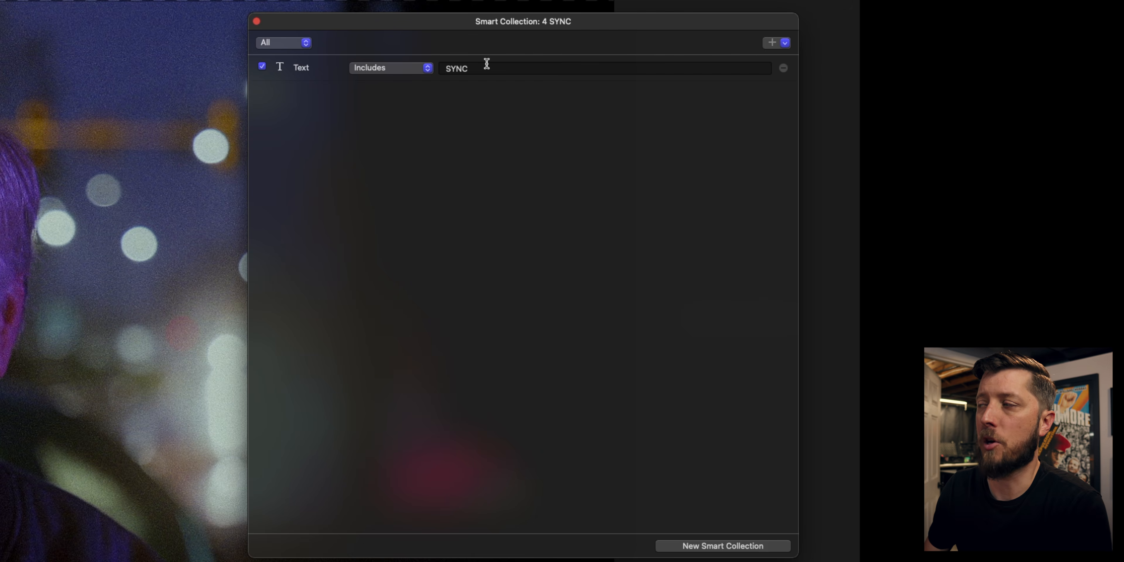
left_click(257, 22)
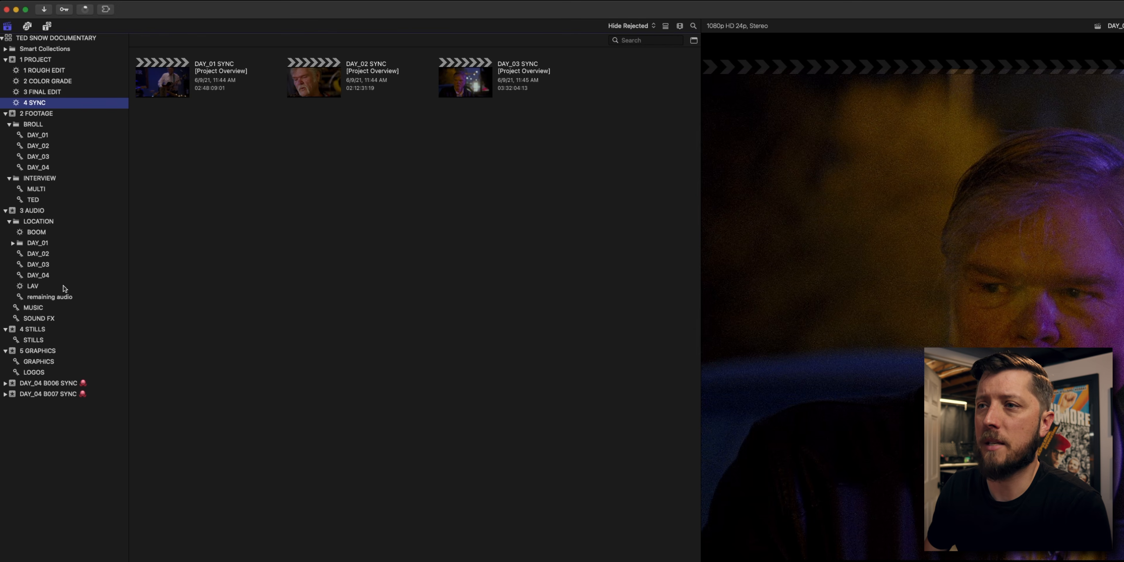
Move the DAY_04 SYNC project from the DAY_04 B006 SYNC event into the 1 PROJECT event and check the 4 SYNC collection.
left_click(64, 383)
left_click_drag(151, 94, 53, 60)
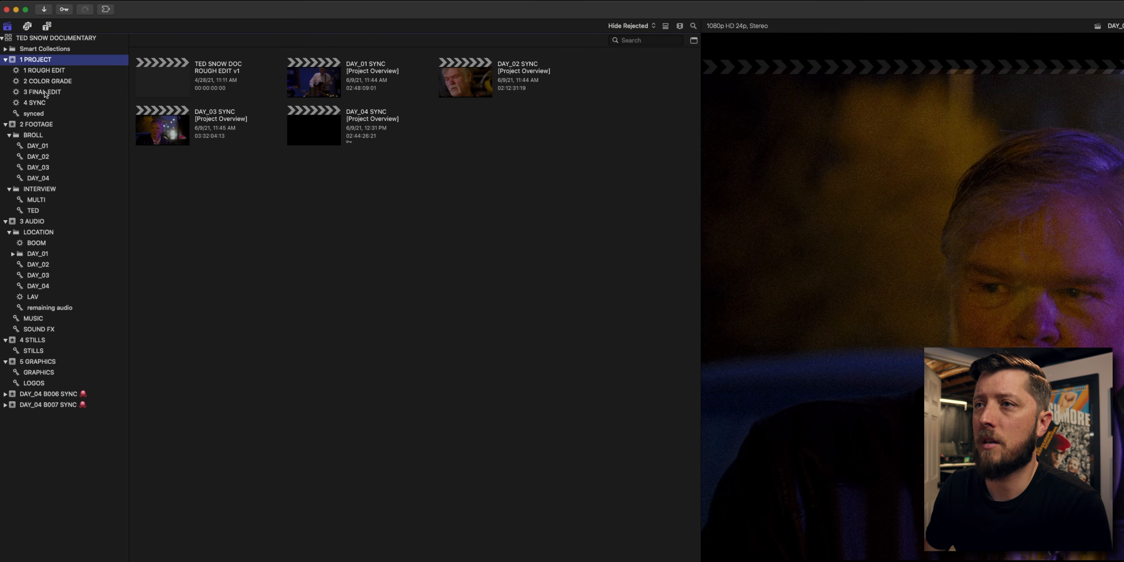
left_click(41, 104)
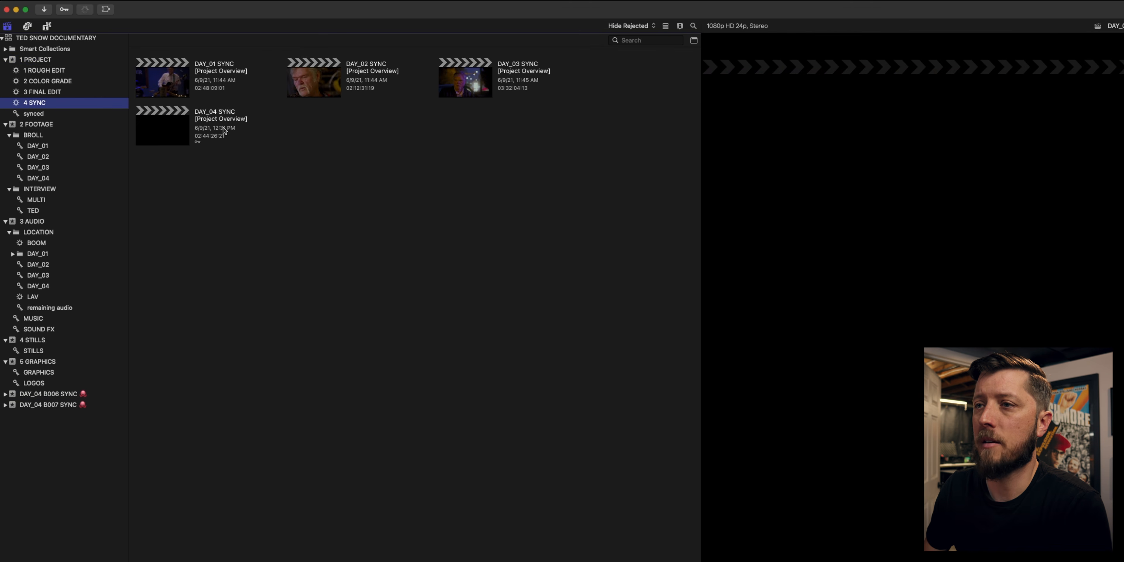
Delete the empty DAY_04 B006 SYNC event from the library.
left_click(83, 392)
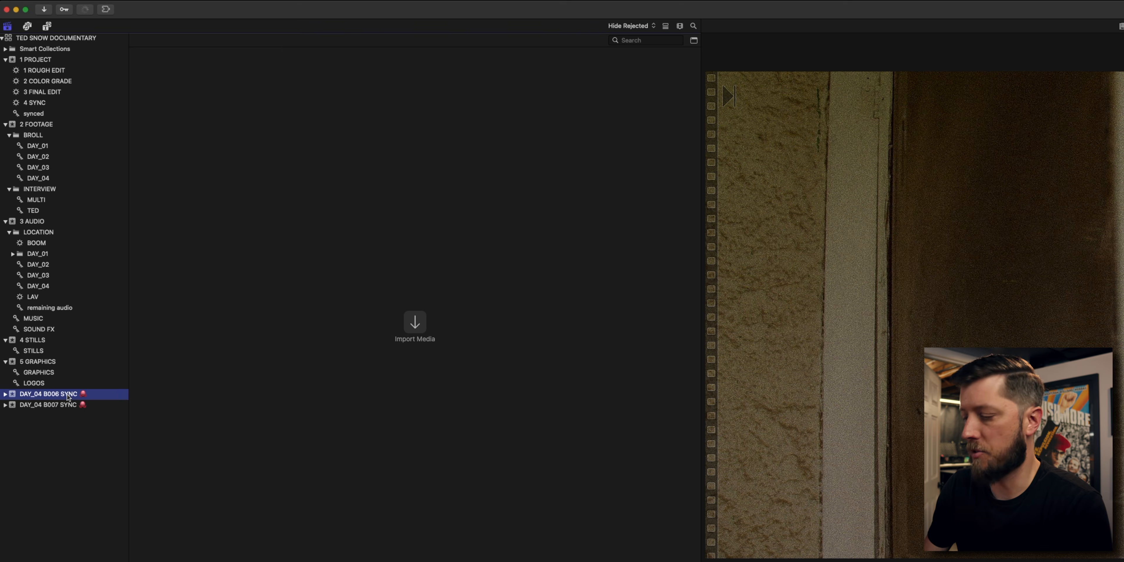
key("super+BackSpace")
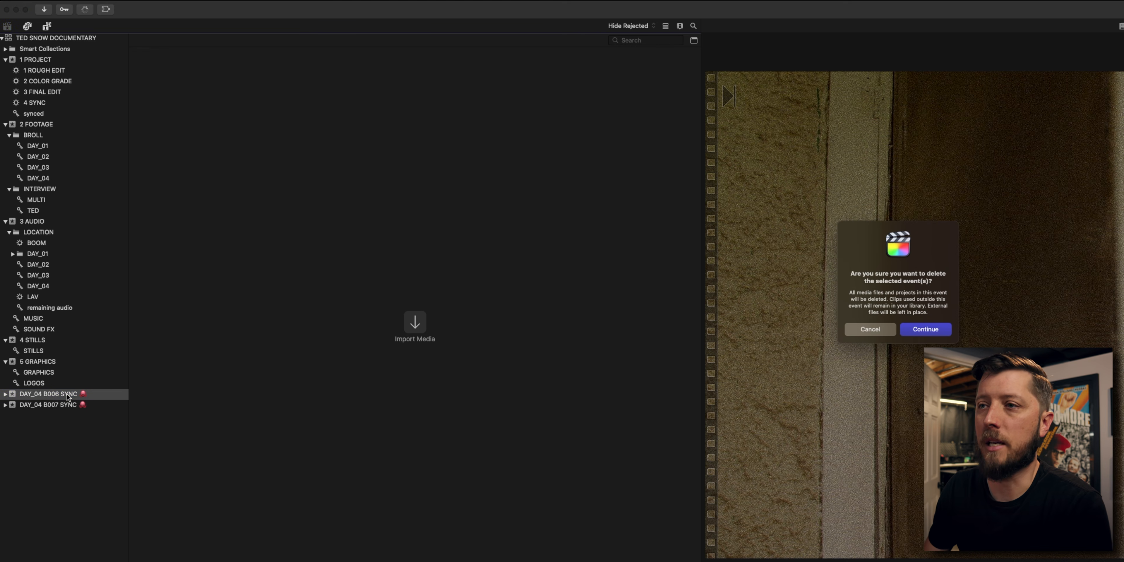
left_click(918, 334)
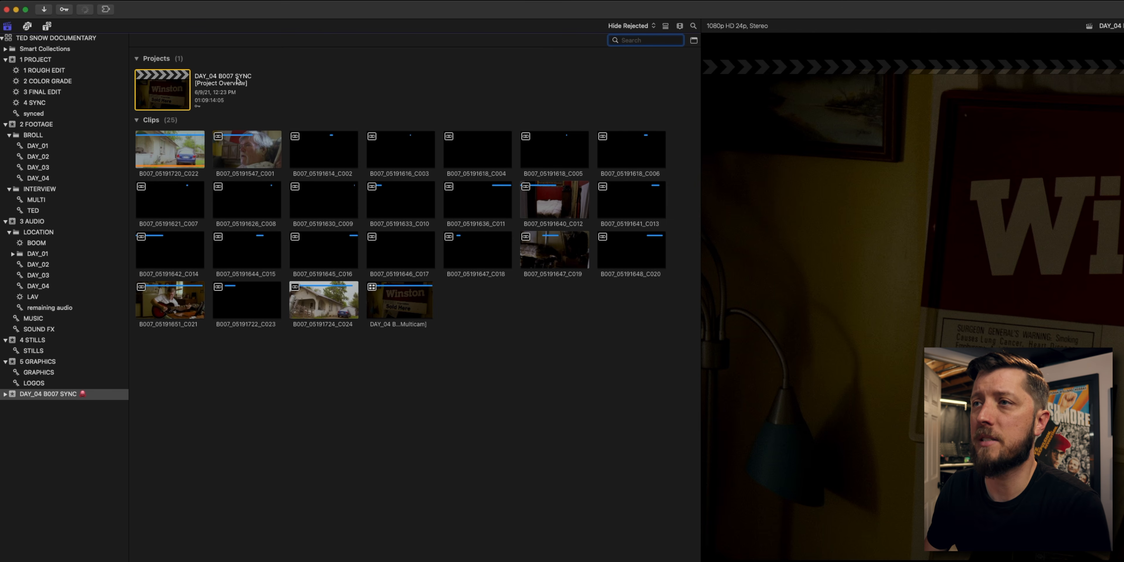
Move all clips of the DAY_04 B007 SYNC event, including the multicam clip, into the 2 FOOTAGE event.
left_click(165, 149)
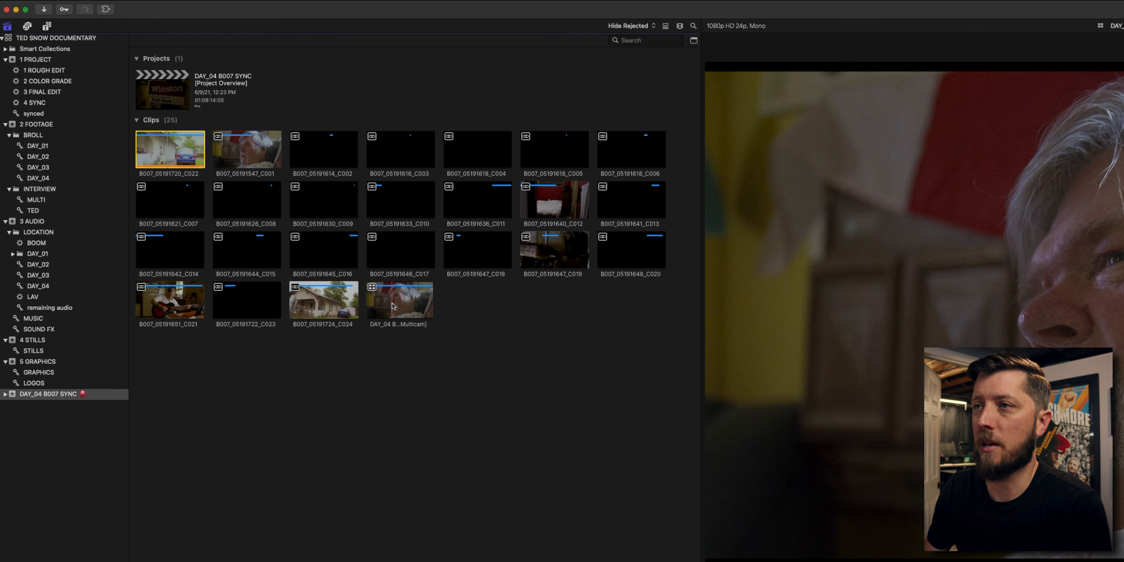
left_click(399, 324)
key("Escape")
key("super+a")
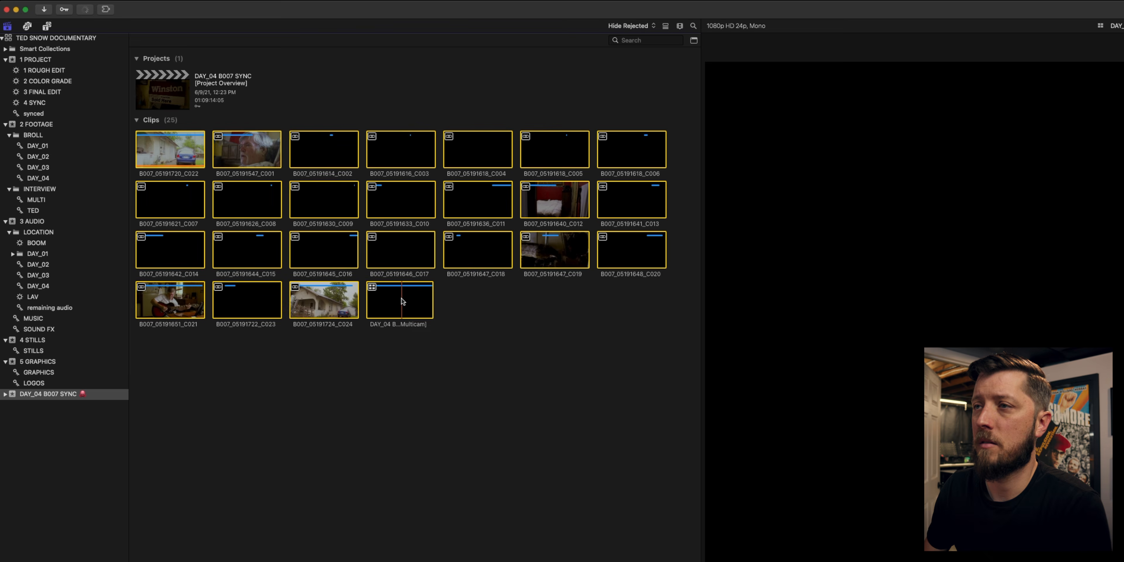
left_click_drag(170, 147, 76, 128)
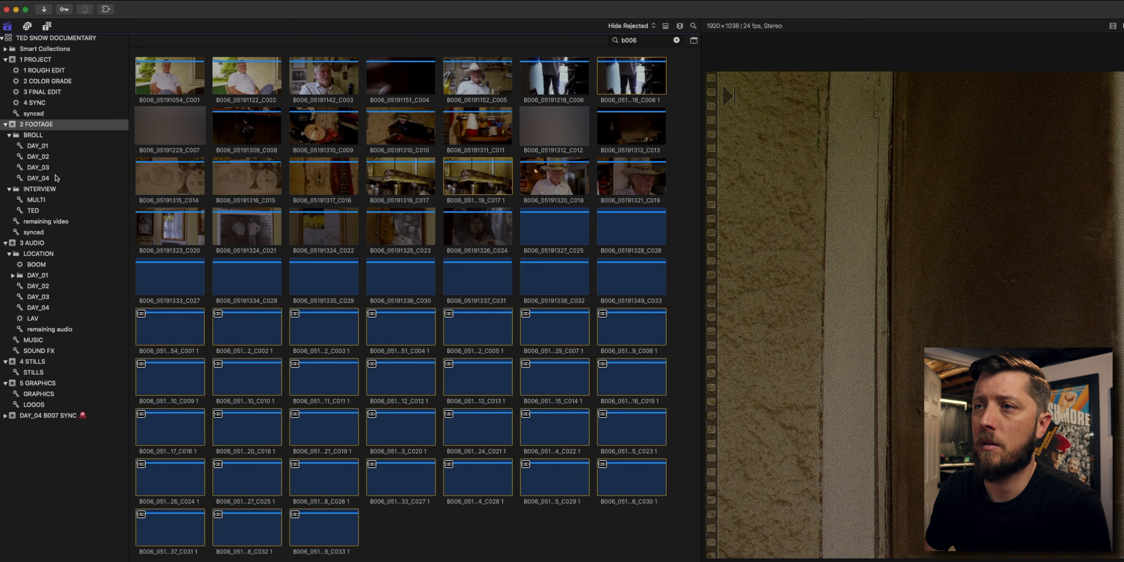
Clear the b006 search in 2 FOOTAGE's synced collection and add all its clips to BROLL's DAY_04 keyword collection.
left_click(37, 233)
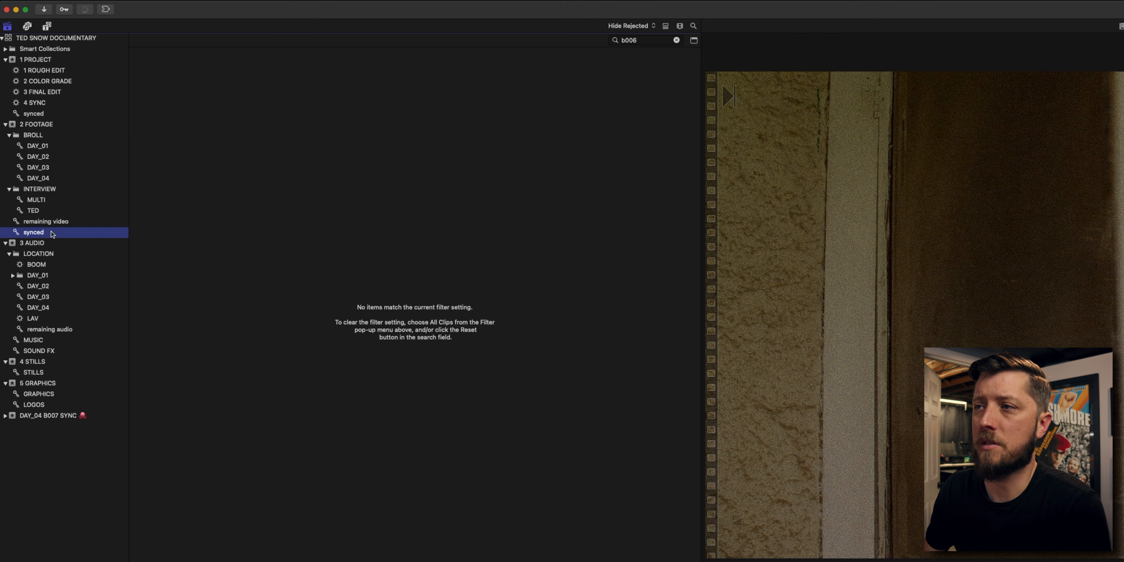
left_click(677, 41)
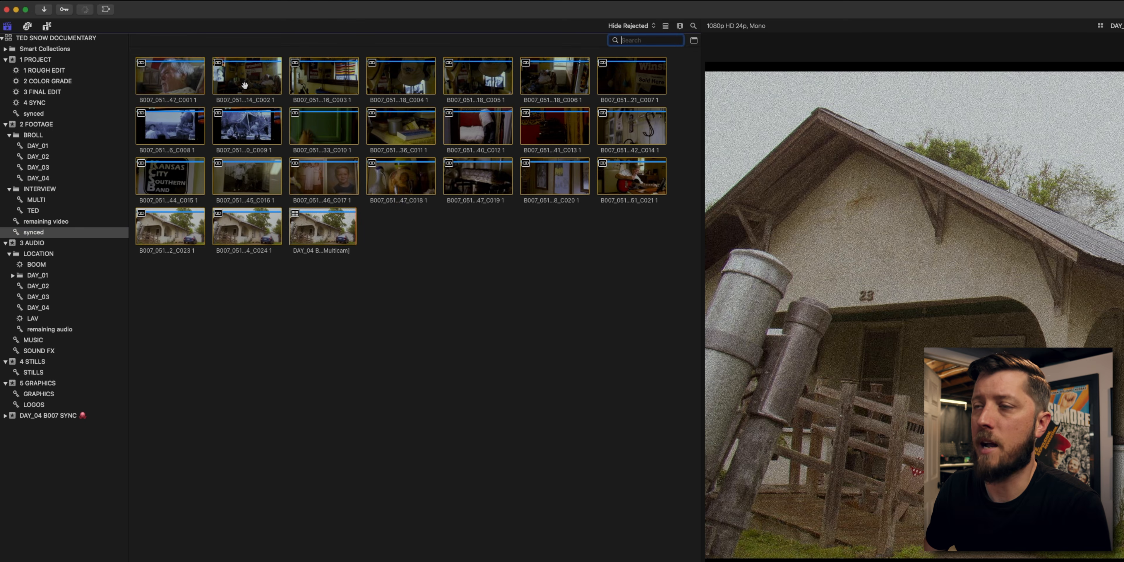
key("super+a")
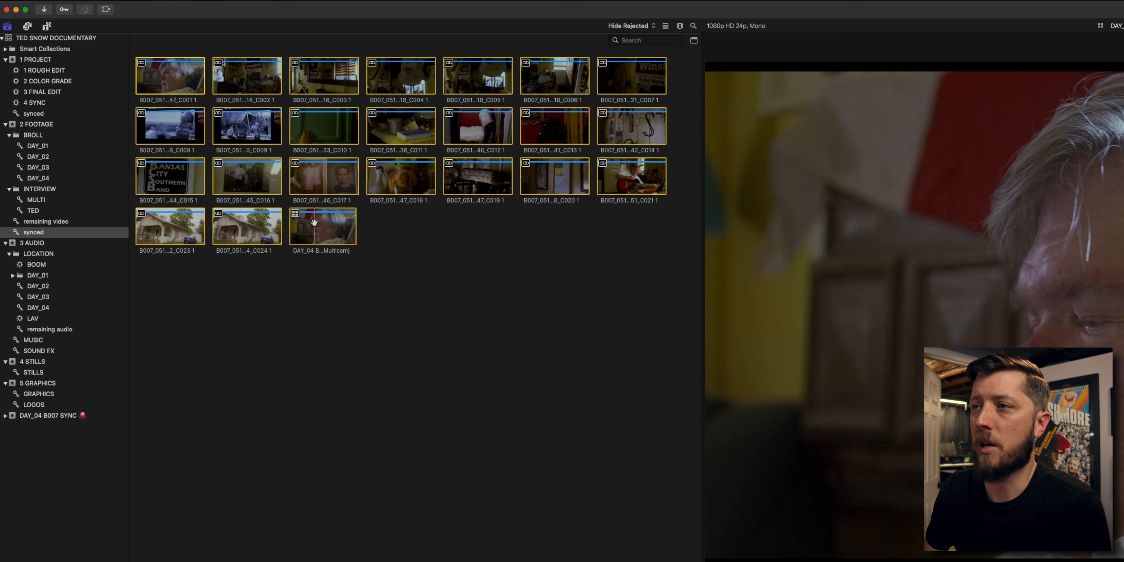
left_click_drag(170, 75, 64, 177)
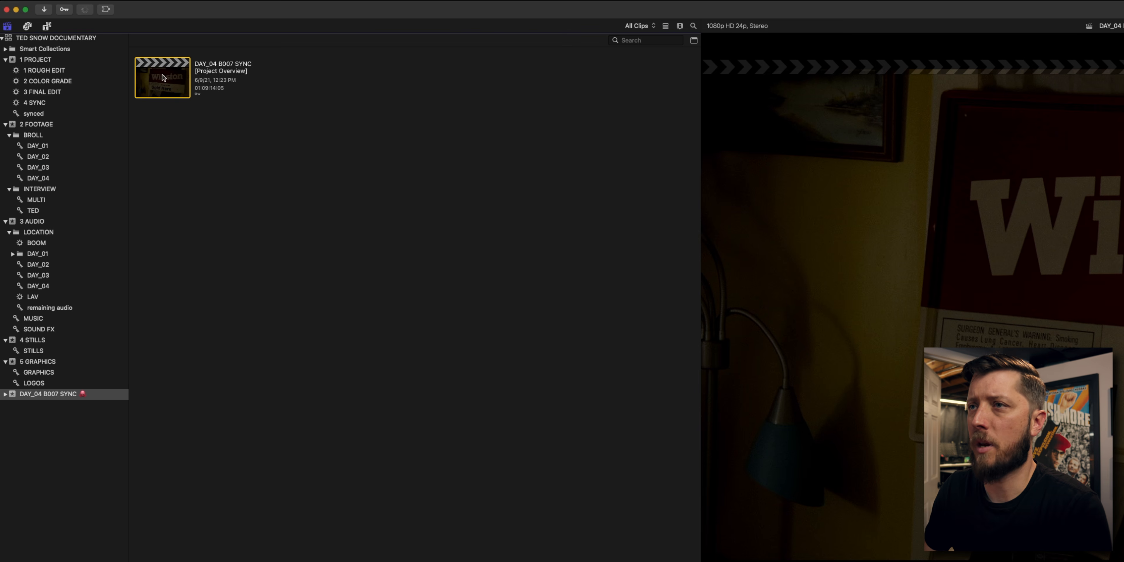
Move the DAY_04 B007 SYNC project into the 1 PROJECT event and delete the emptied DAY_04 B007 SYNC event.
left_click_drag(164, 78, 89, 59)
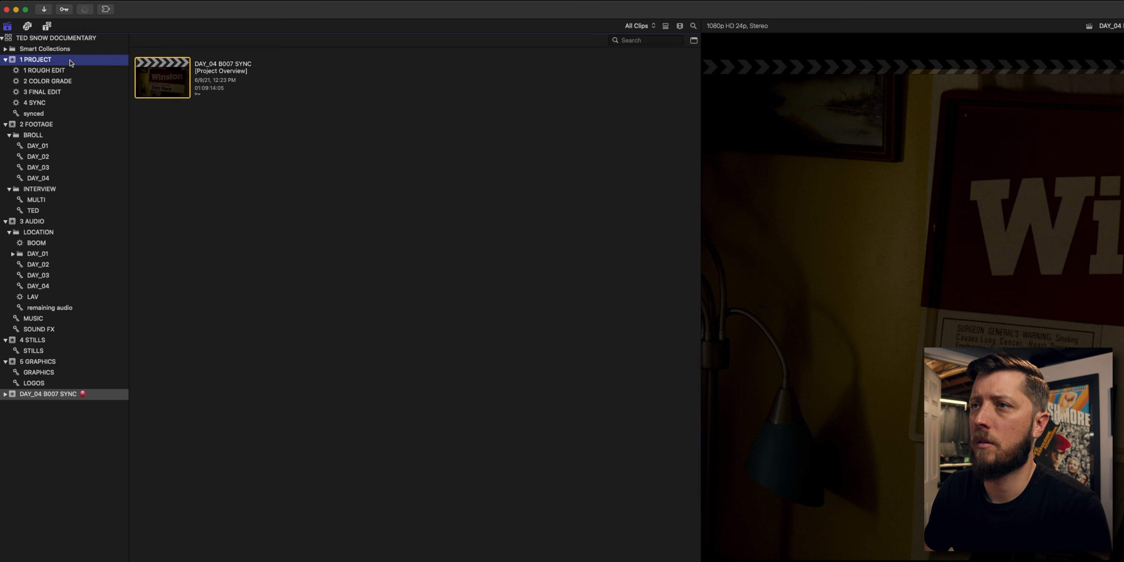
left_click_drag(69, 60, 69, 60)
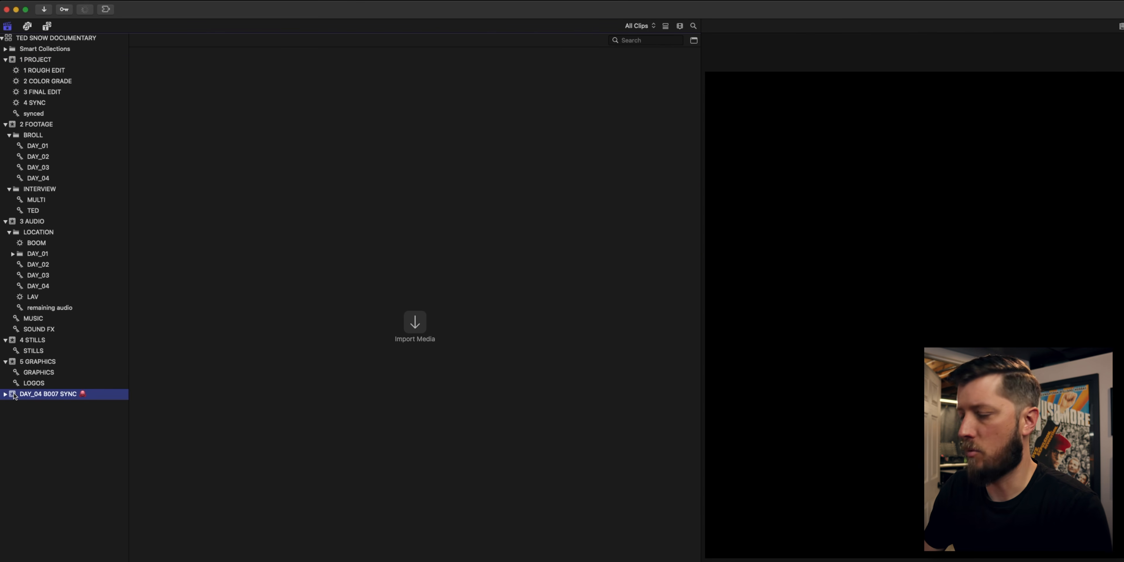
key("super+BackSpace")
left_click(925, 329)
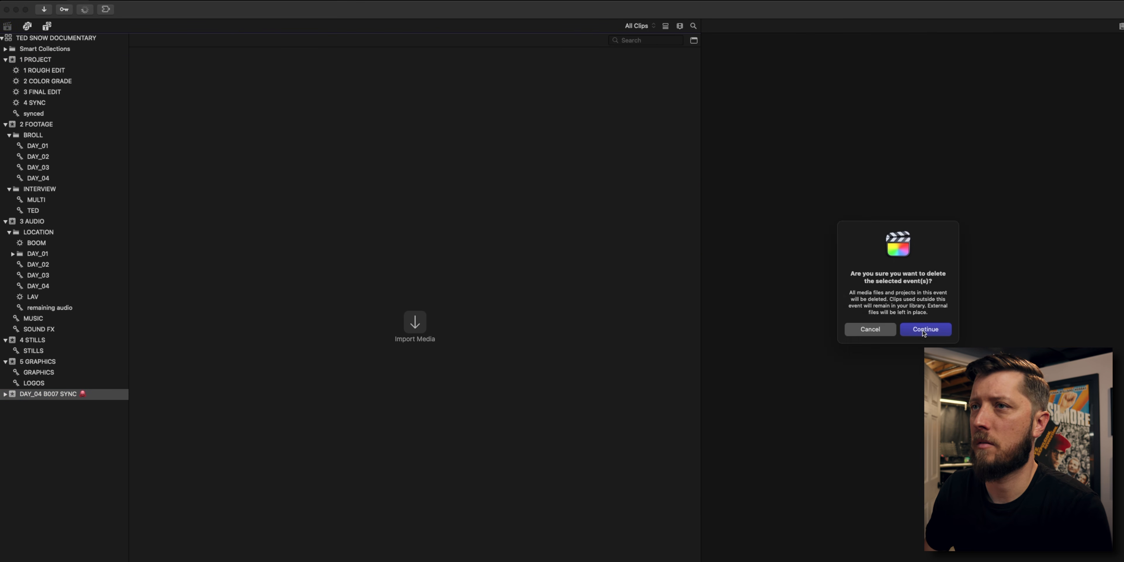
Check the projects in the 4 SYNC smart collection and delete the synced keyword collection from the 1 PROJECT event.
left_click(58, 105)
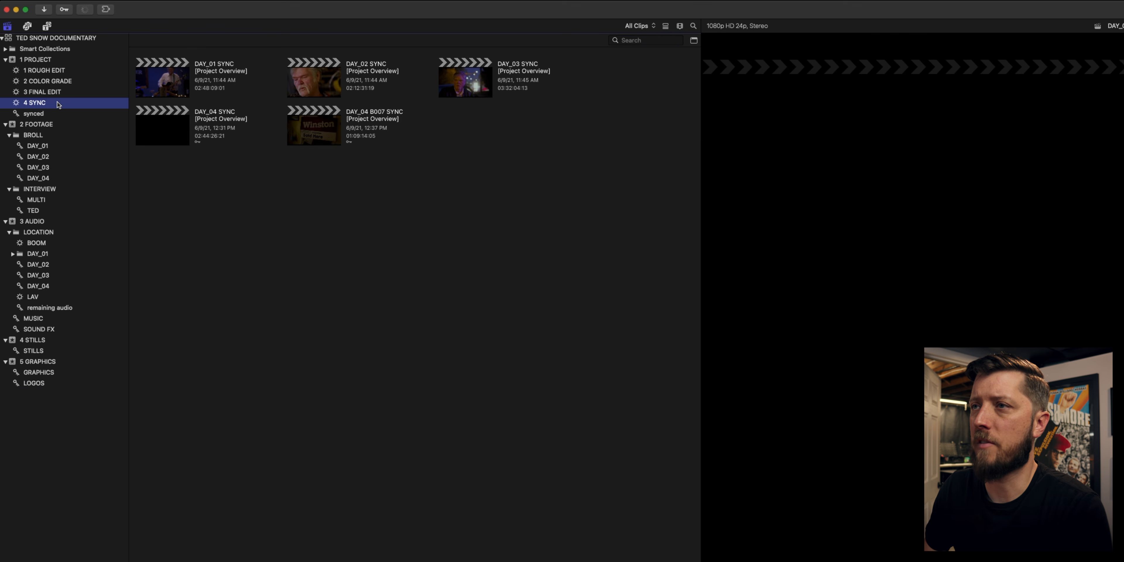
left_click(38, 114)
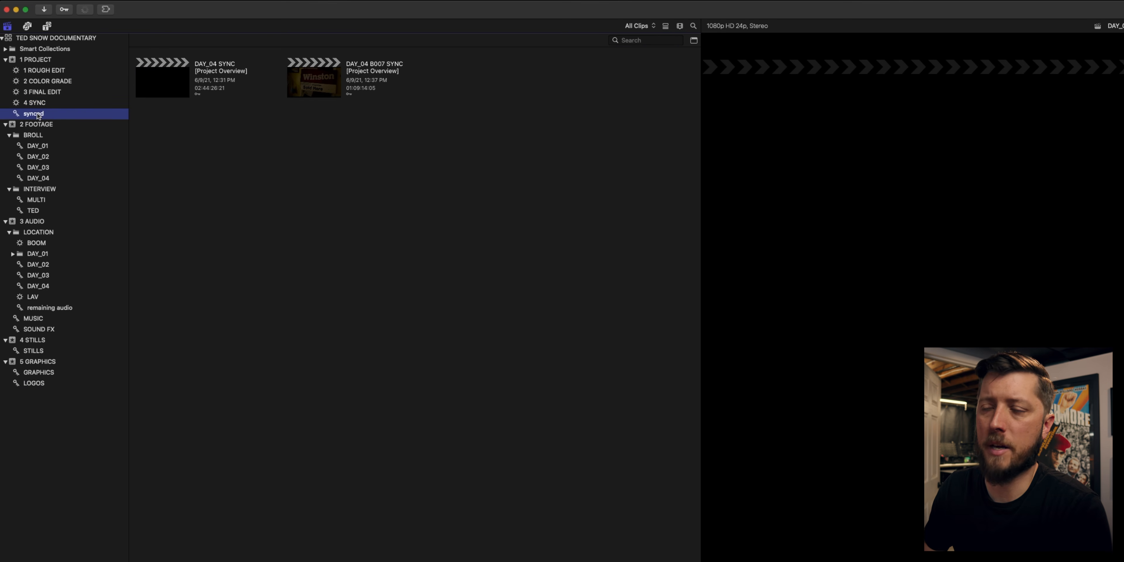
key("super+BackSpace")
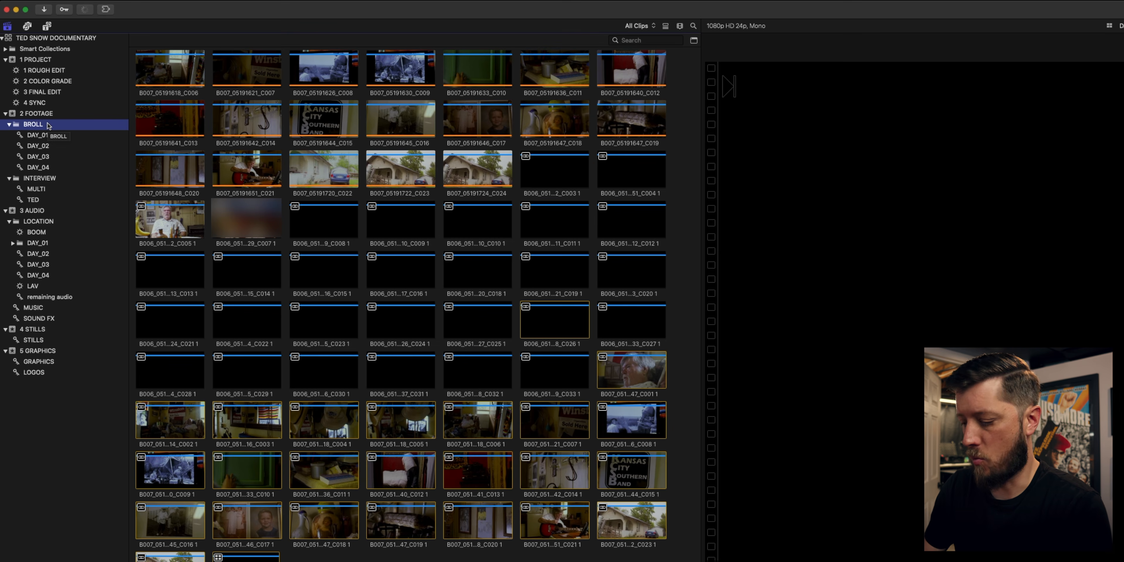
Create a DAY_04 folder inside BROLL and move the DAY_04 keyword collection into it.
key("super+shift+n")
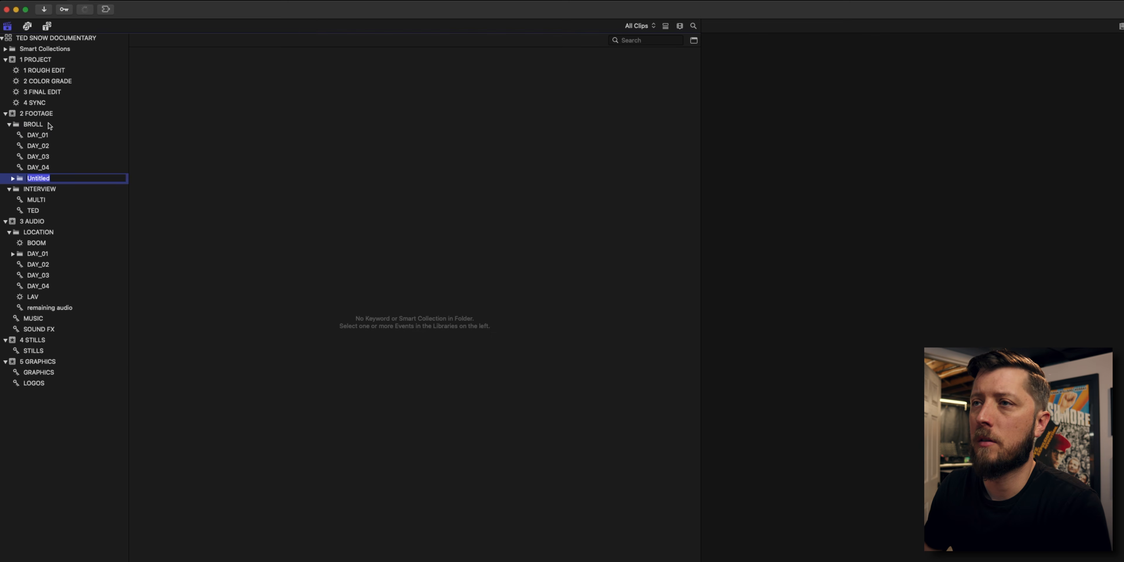
type("DAY_04")
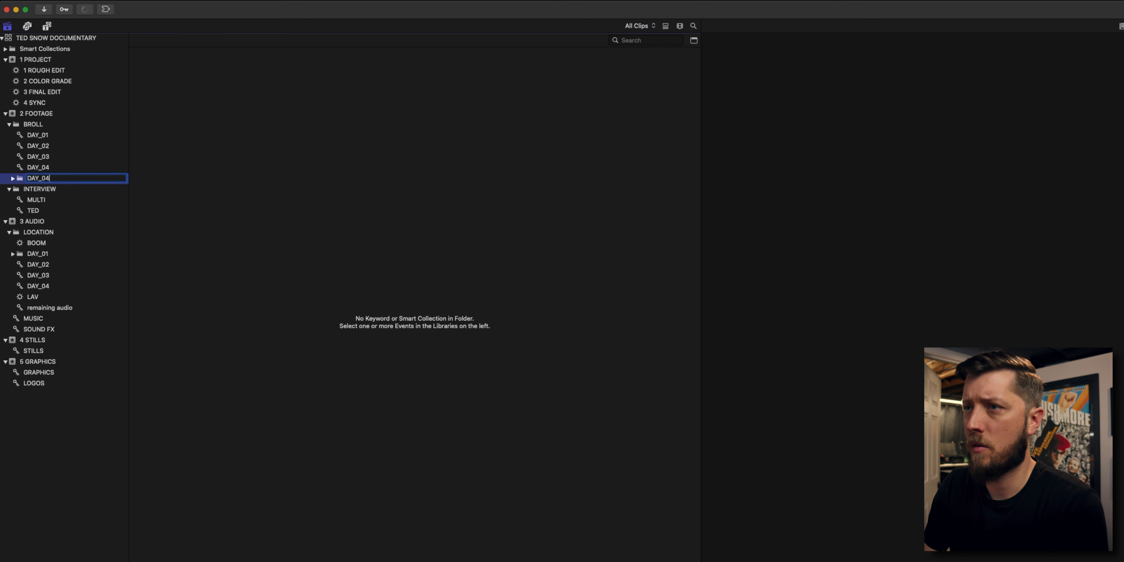
key("Return")
left_click(38, 168)
mouse_move(38, 167)
left_mouse_down()
mouse_move(52, 182)
mouse_move(36, 177)
left_mouse_up()
Add a keyword collection named DAY_04 SYNC to BROLL's DAY_04 folder.
key("super+shift+k")
type("DA")
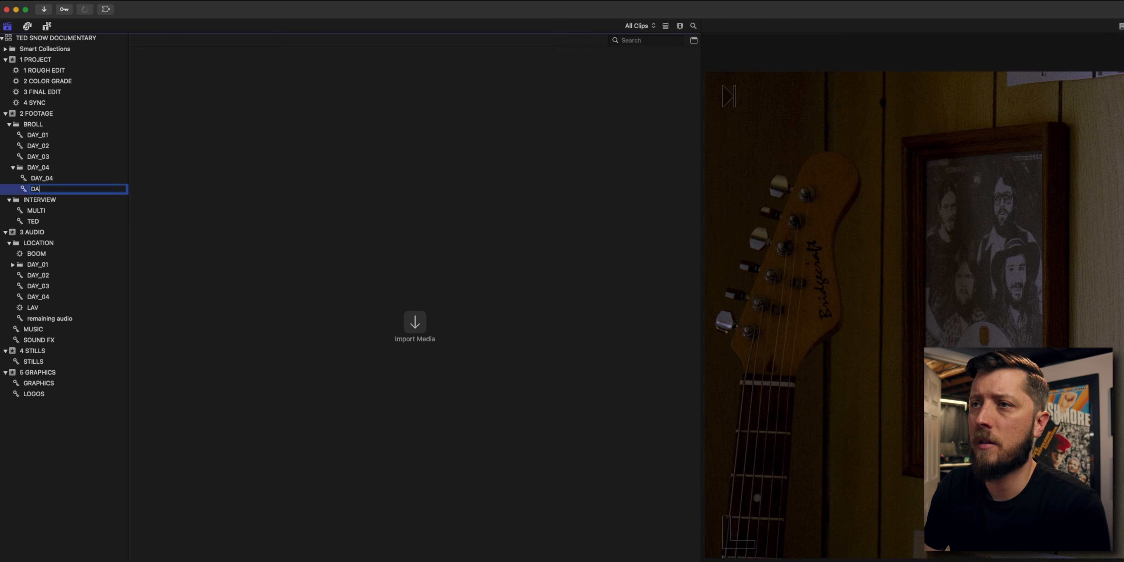
type("Y_04 SYNC")
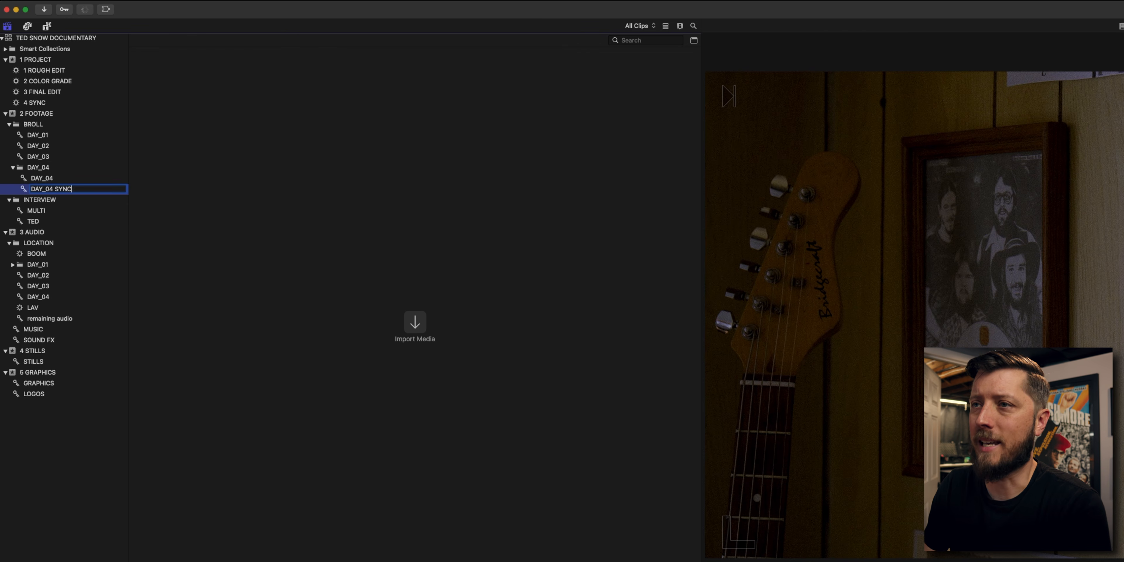
key("Return")
left_click(38, 169)
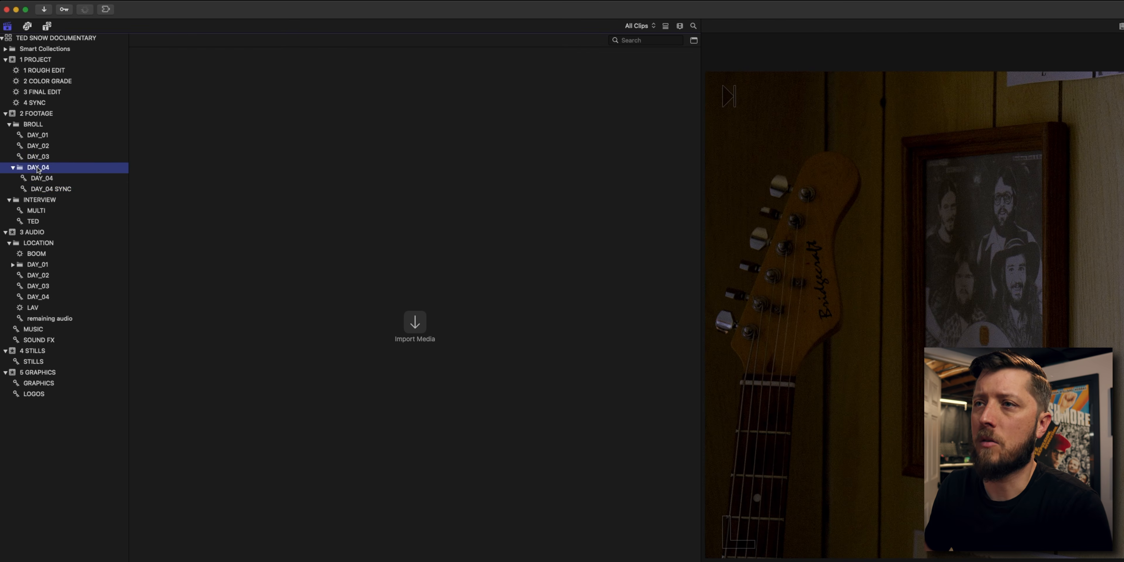
Replace the DAY_04 keyword with DAY_04 SYNC on all synchronized clips and the multicam clip, and check both collections.
left_click(61, 180)
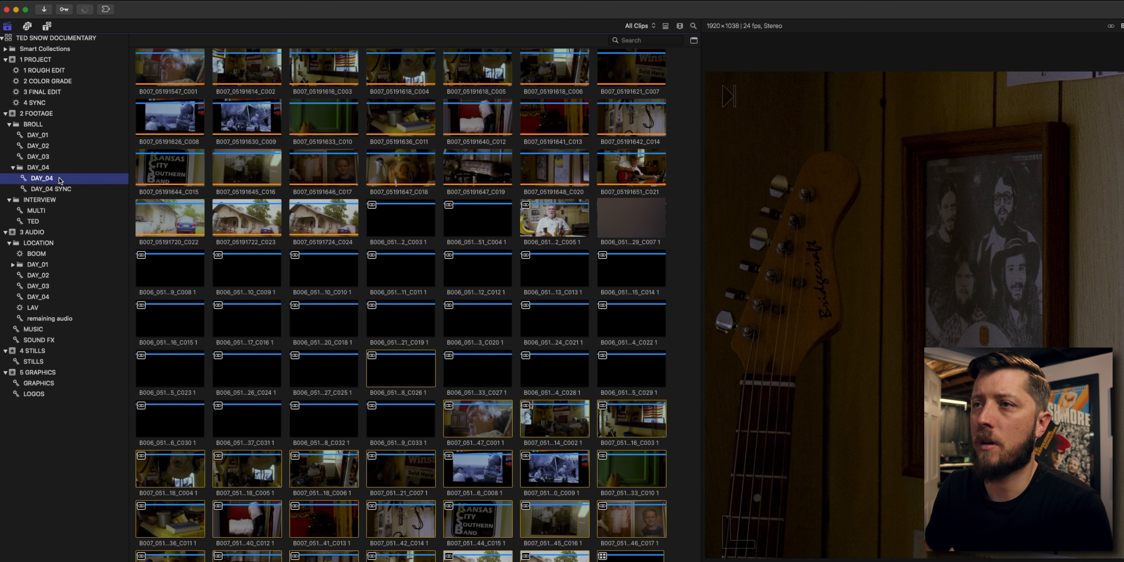
left_click(396, 214)
scroll(397, 214, "down", 1)
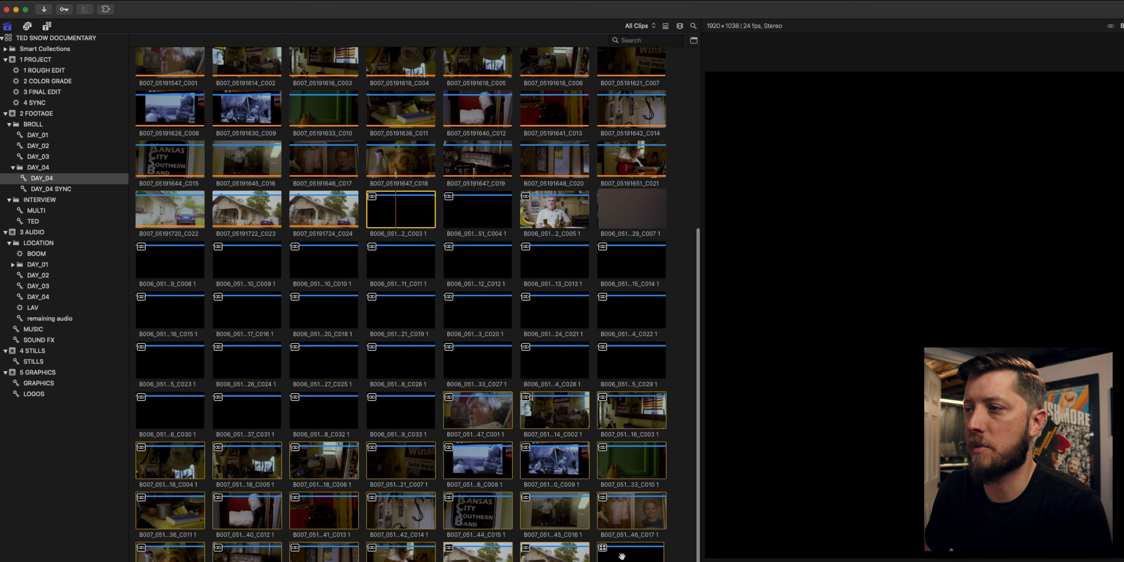
left_click(621, 555, "shift")
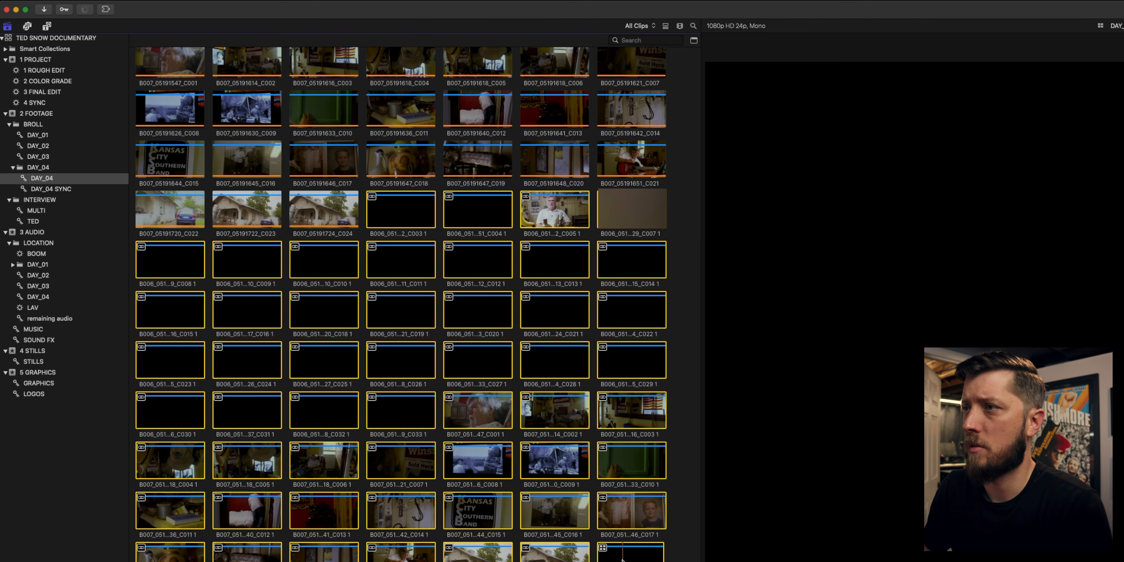
key("super+k")
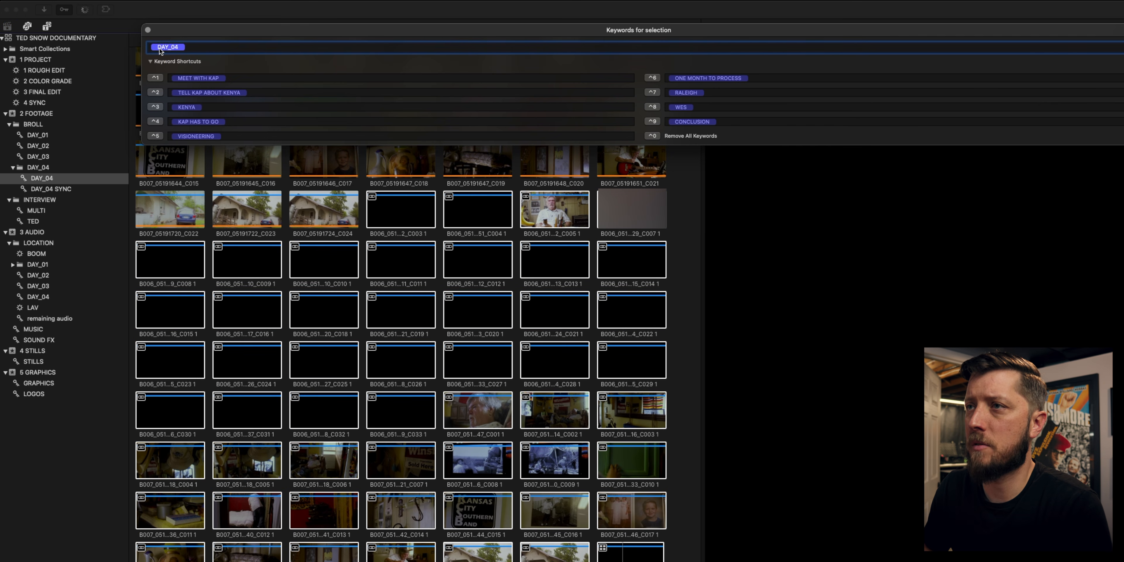
left_click(190, 47)
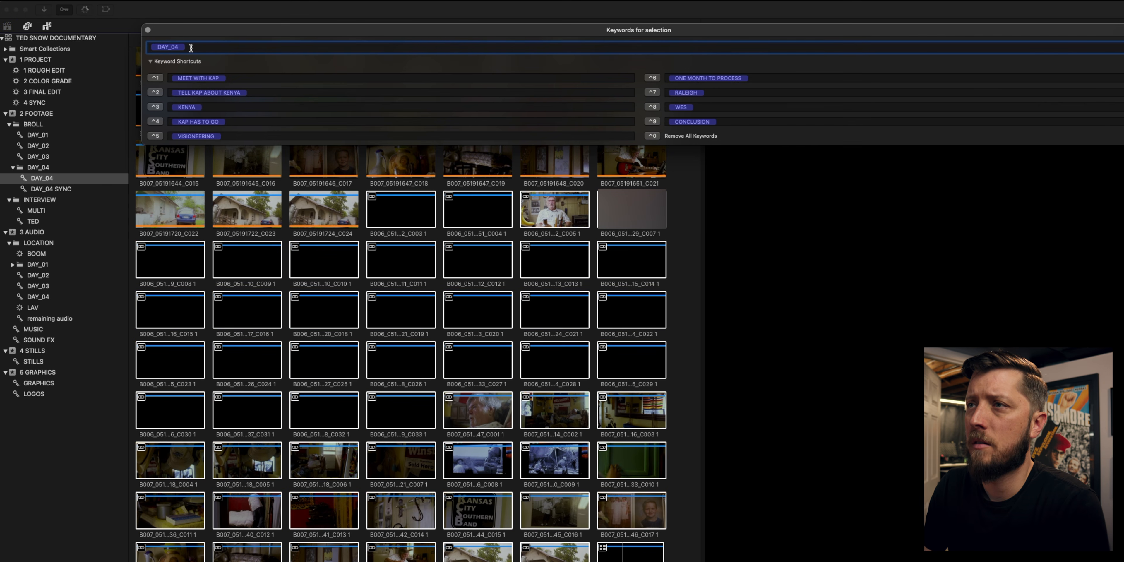
type("DAY_04")
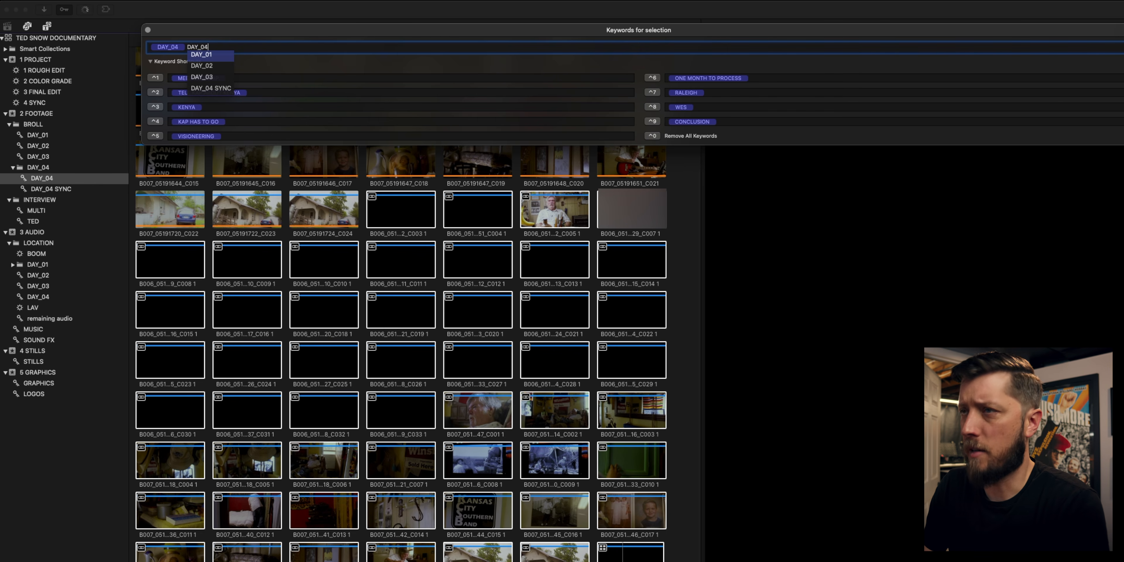
type(" SYNC")
key("Return")
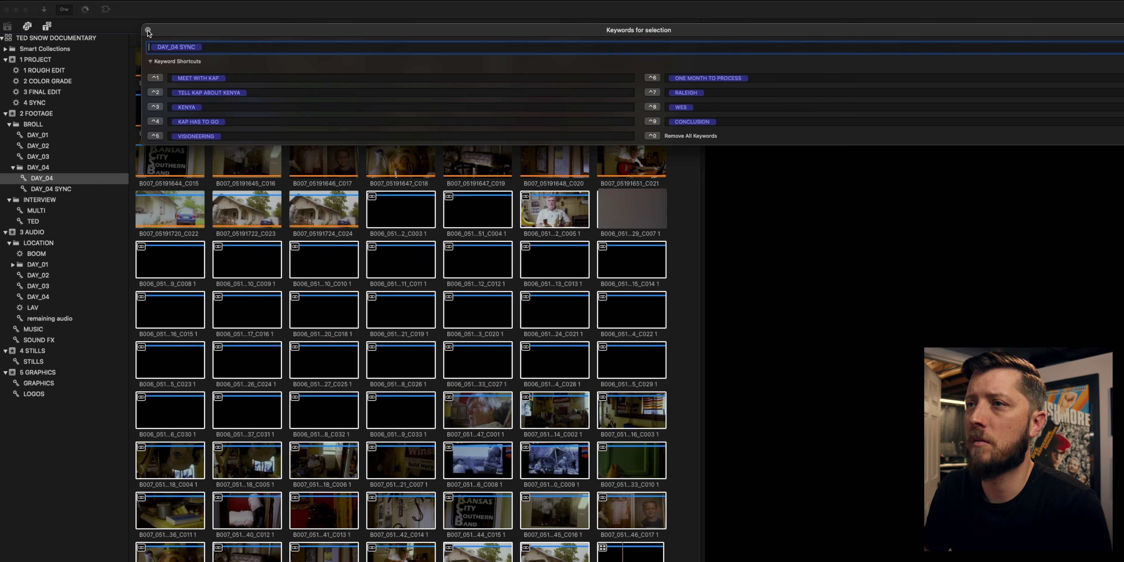
key("super+k")
left_click(44, 189)
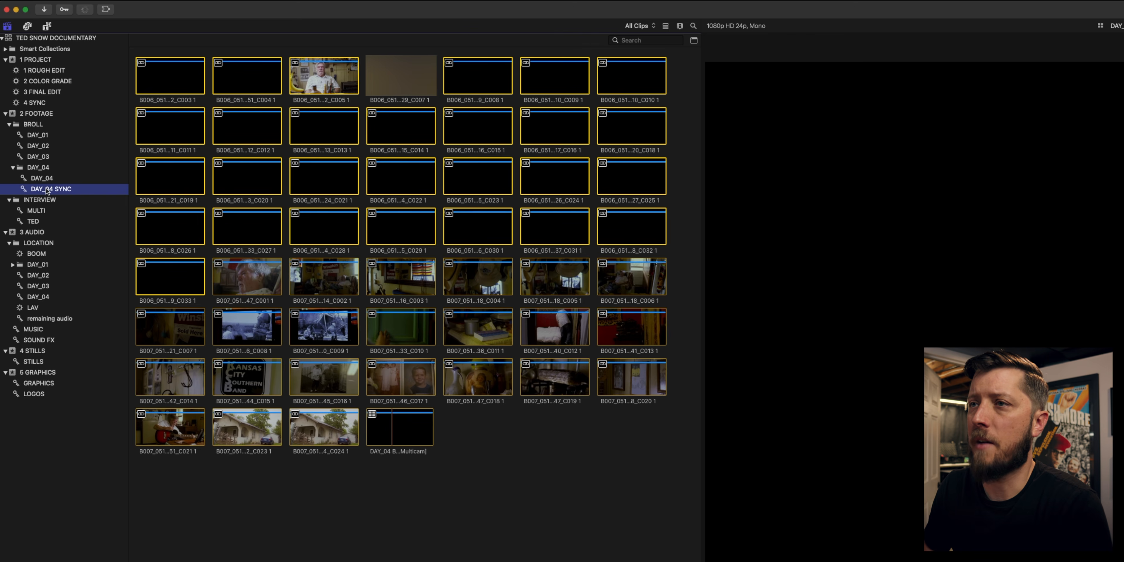
left_click(51, 178)
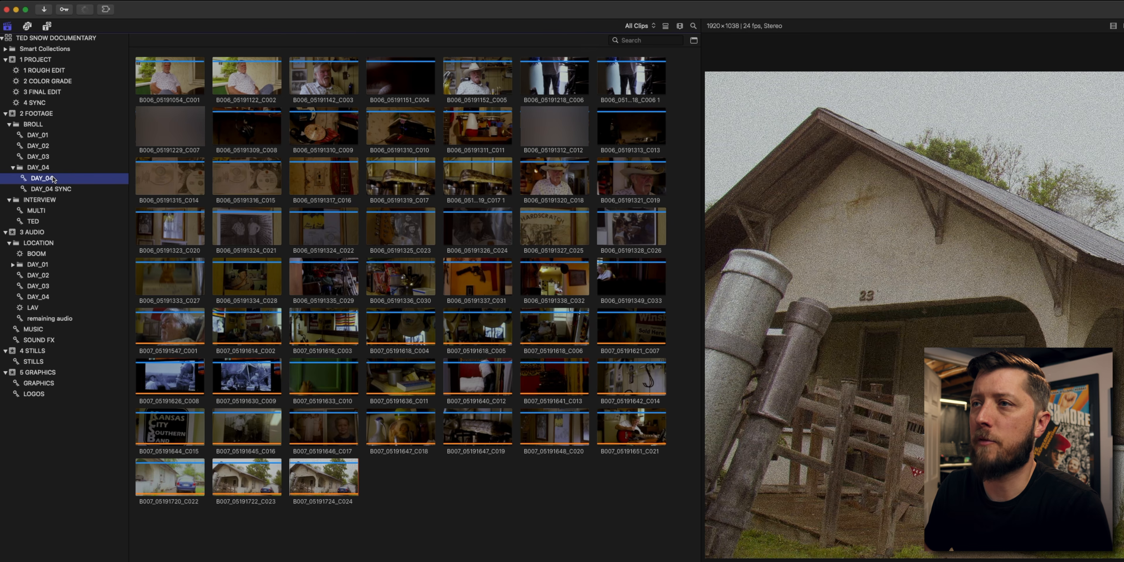
left_click(87, 189)
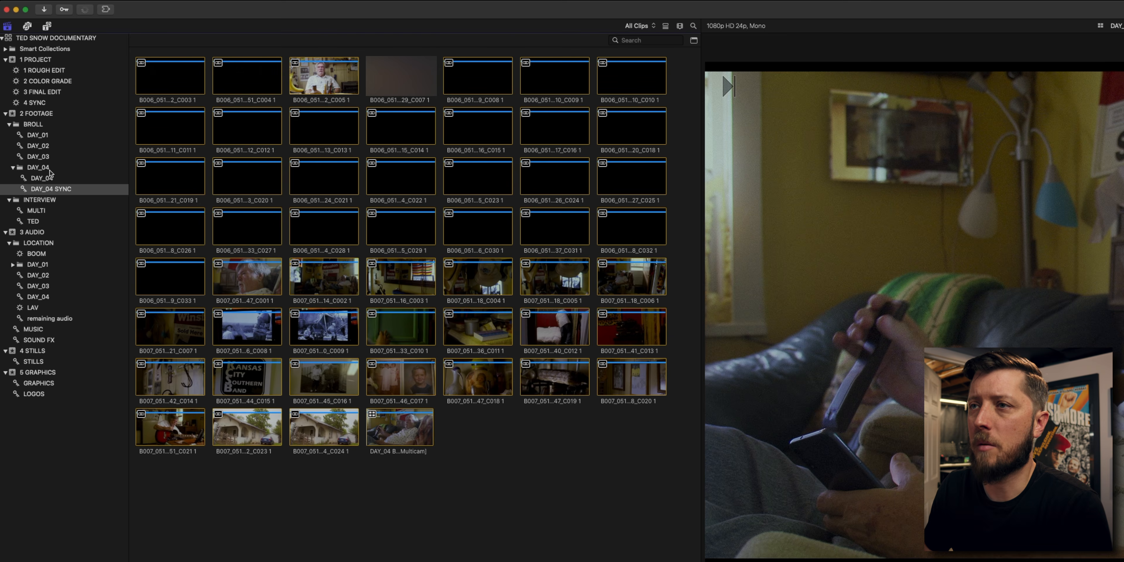
Add a keyword collection named DAY_04 MULTI to BROLL's DAY_04 folder.
left_click(49, 170)
key("super+shift+k")
type("DA")
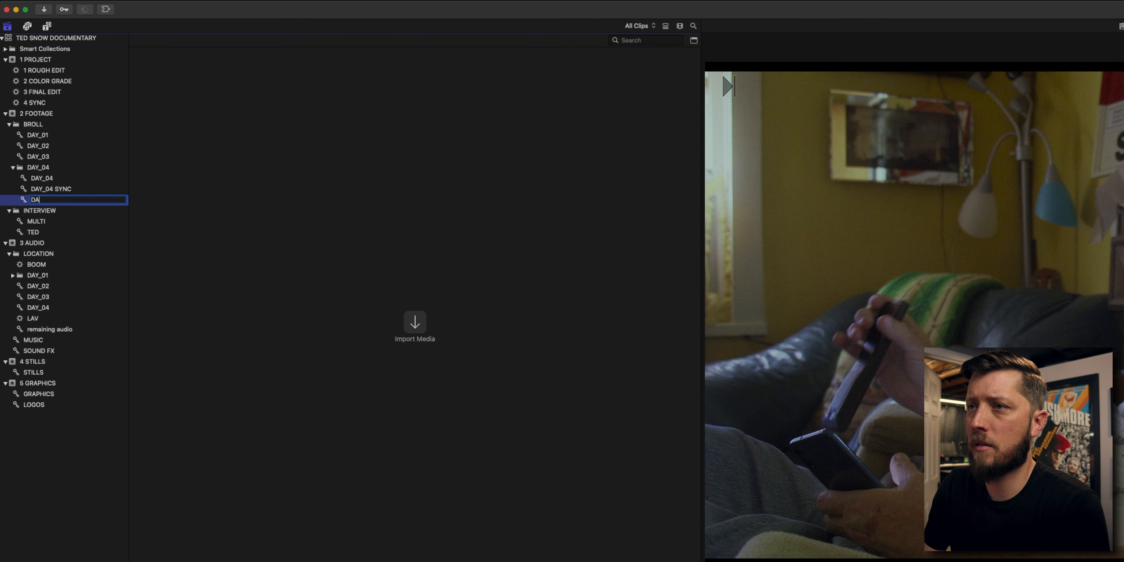
type("Y_04 M")
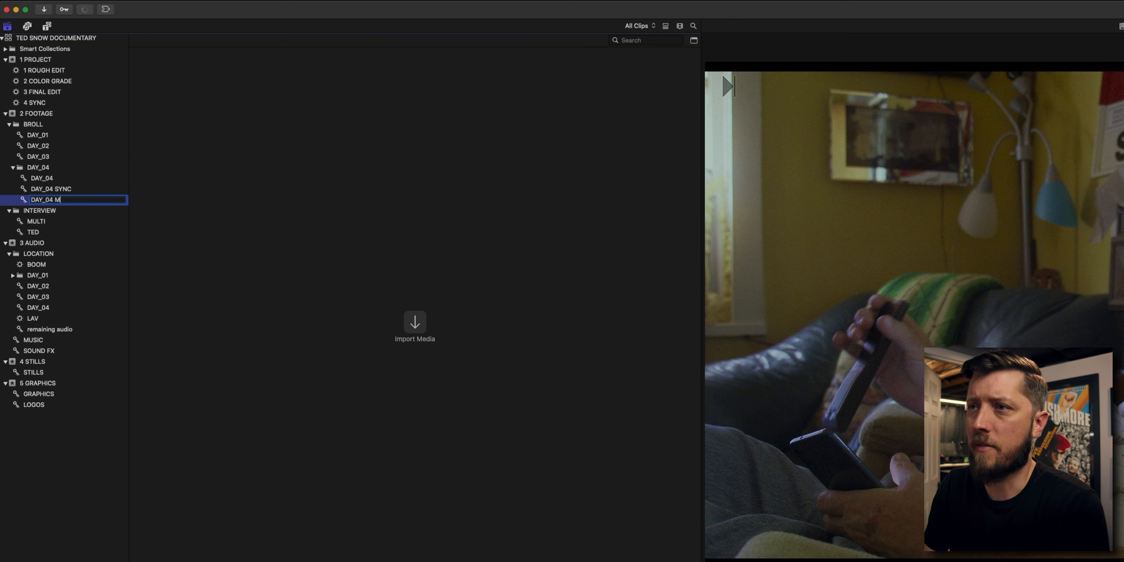
type("ULTI")
key("Return")
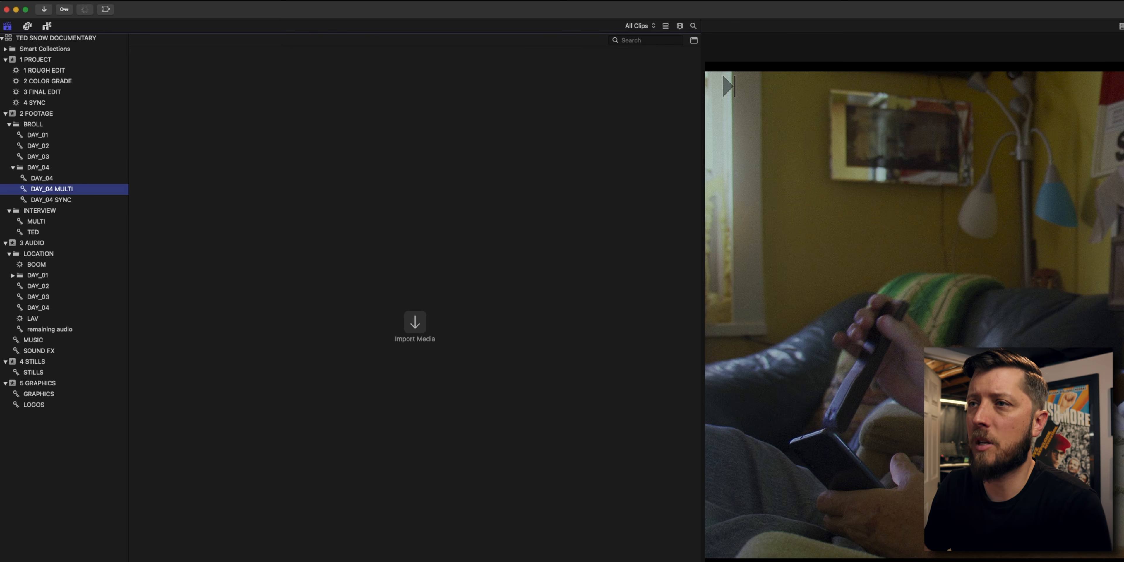
Replace the DAY_04 SYNC keyword with DAY_04 MULTI on the DAY_04 B007 multicam clip, and check the DAY_04 folder's collections.
left_click(44, 172)
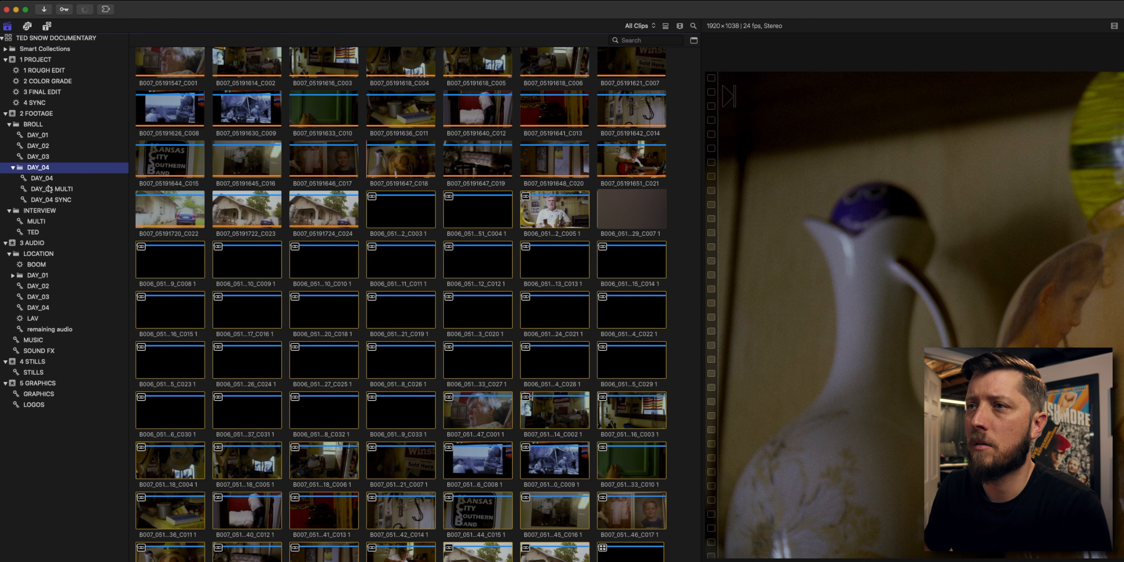
left_click(50, 199)
left_click(400, 424)
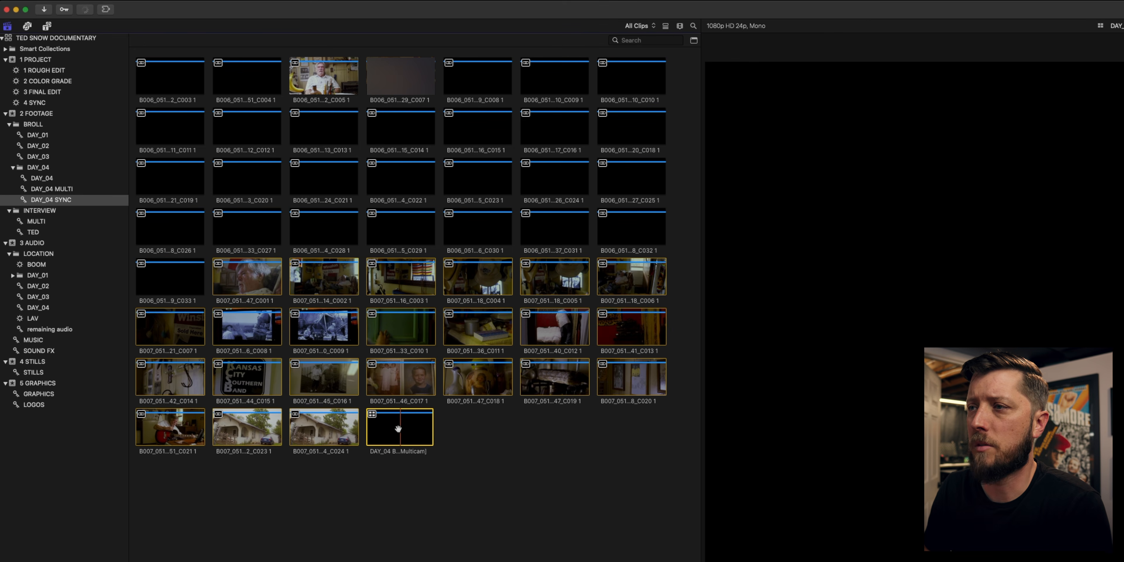
key("super+k")
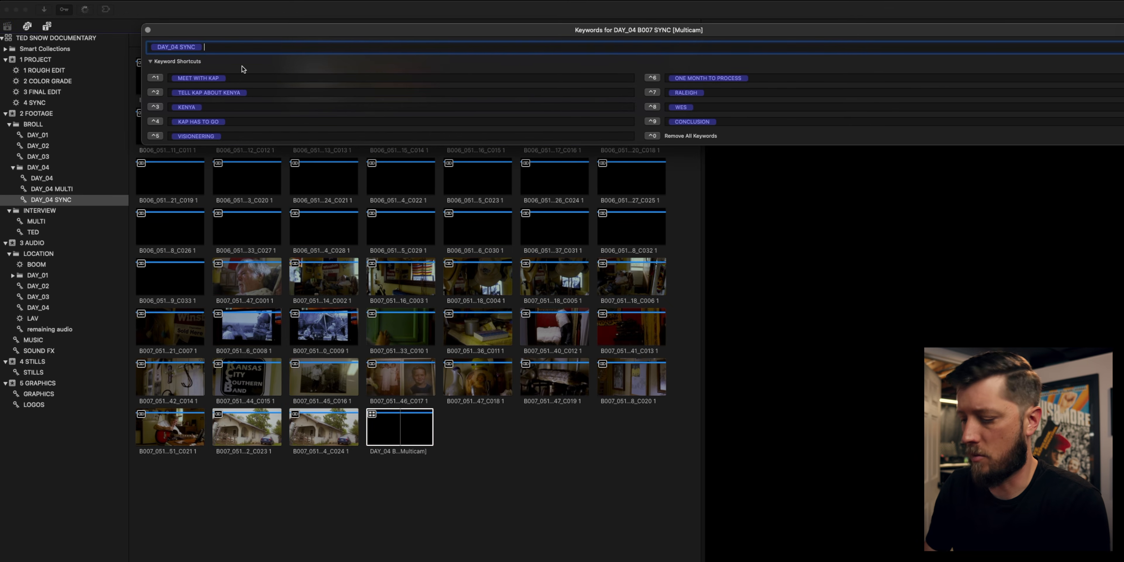
type("DAY_04 ")
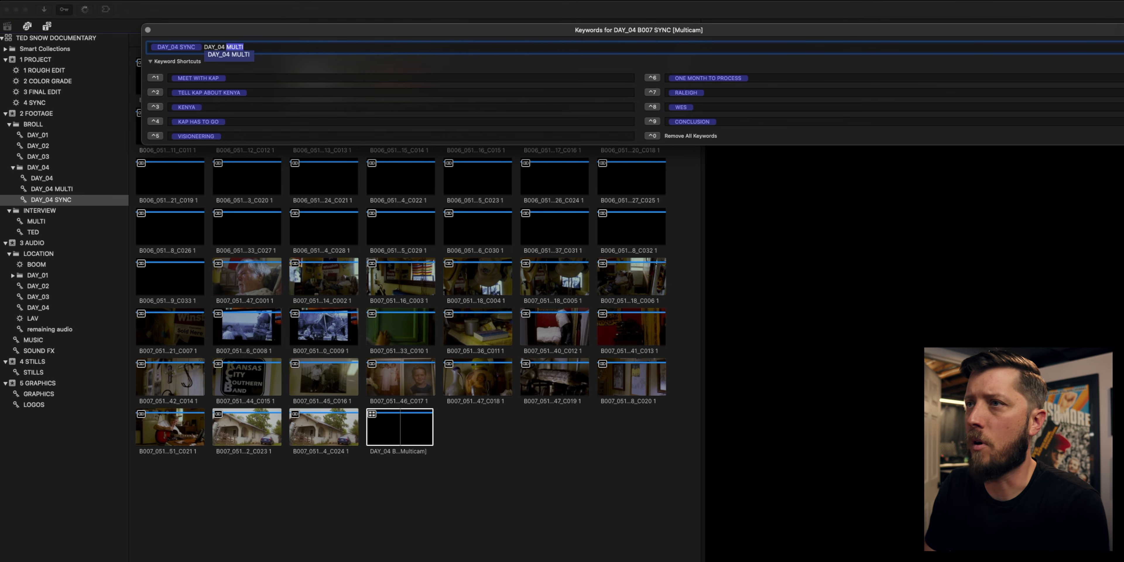
type("MULTI")
key("Return")
left_click(179, 47)
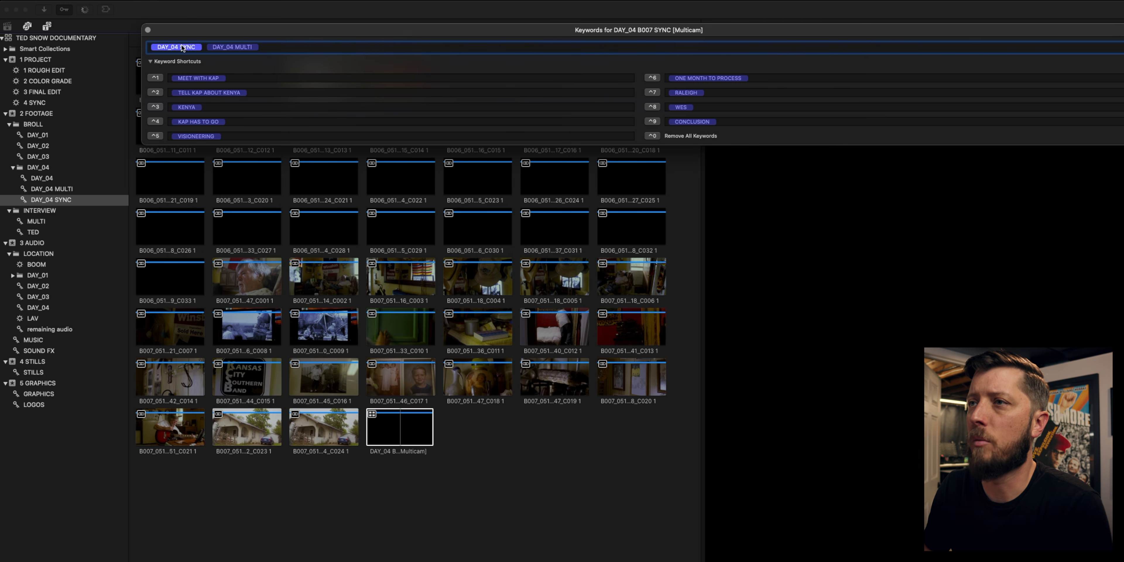
key("BackSpace")
left_click(82, 176)
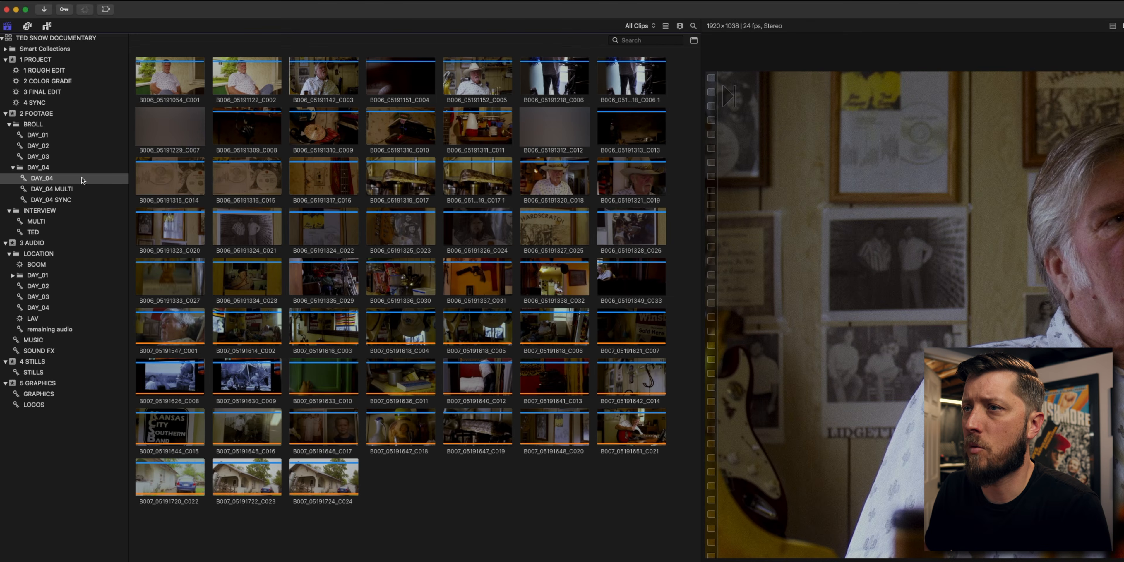
left_click(68, 192)
left_click(68, 200)
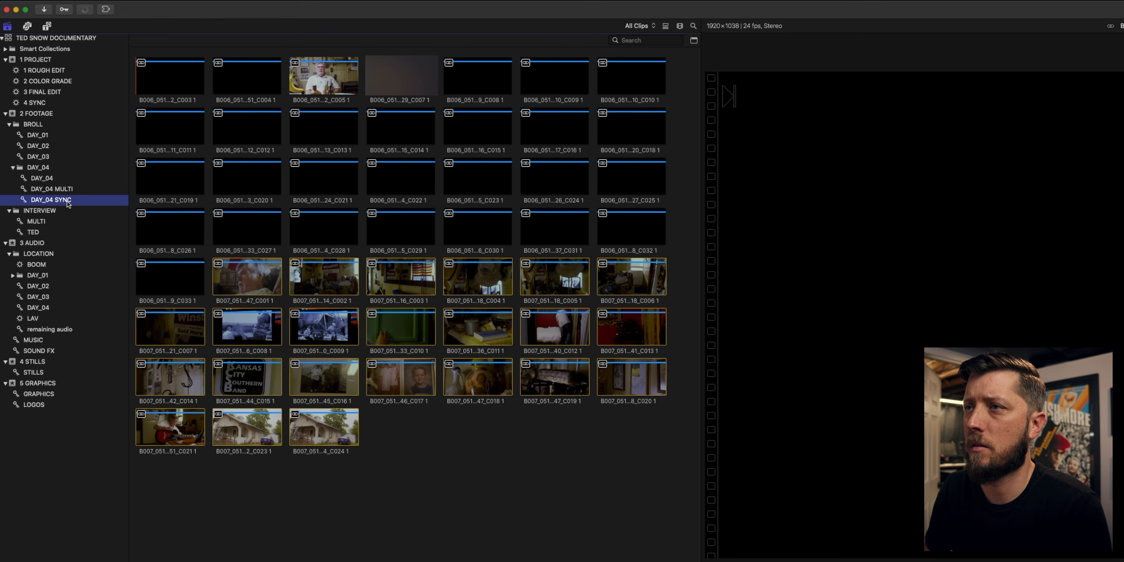